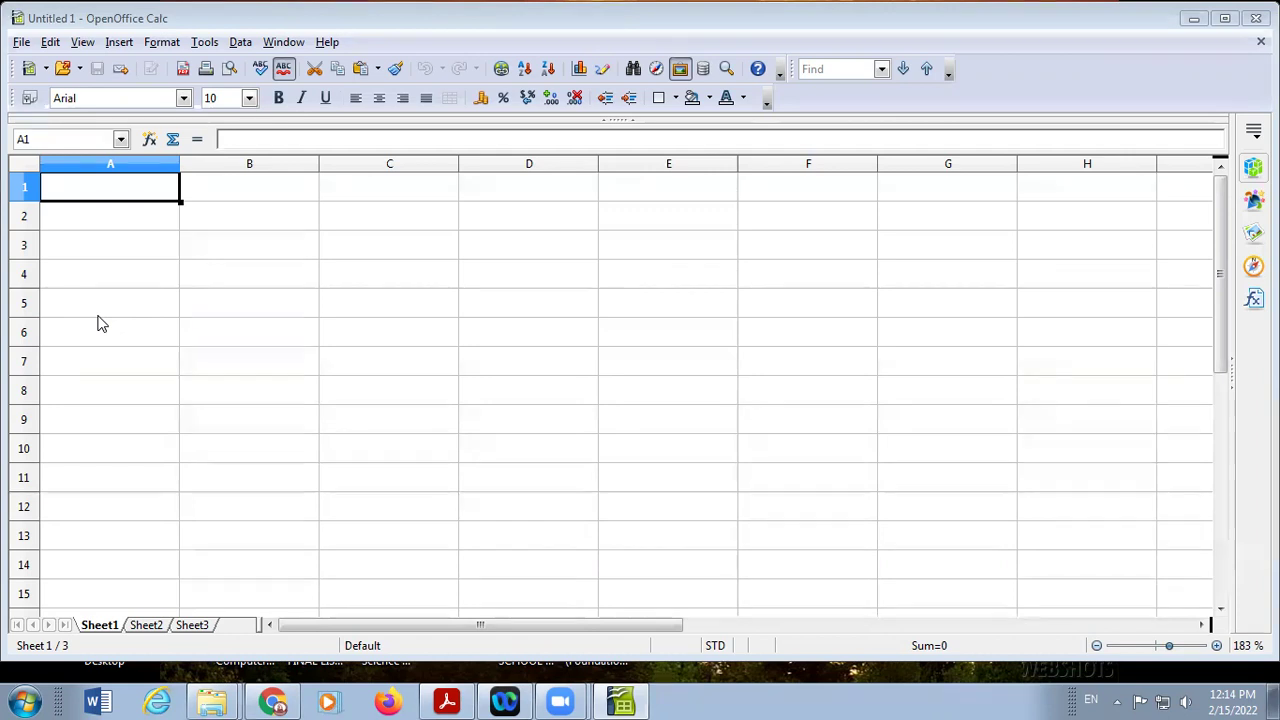
Enter the heading RN in cell A1 and the roll numbers 1, 2 and 3 in A2 to A4
{"action": "double_click", "coordinate": [115, 190]}
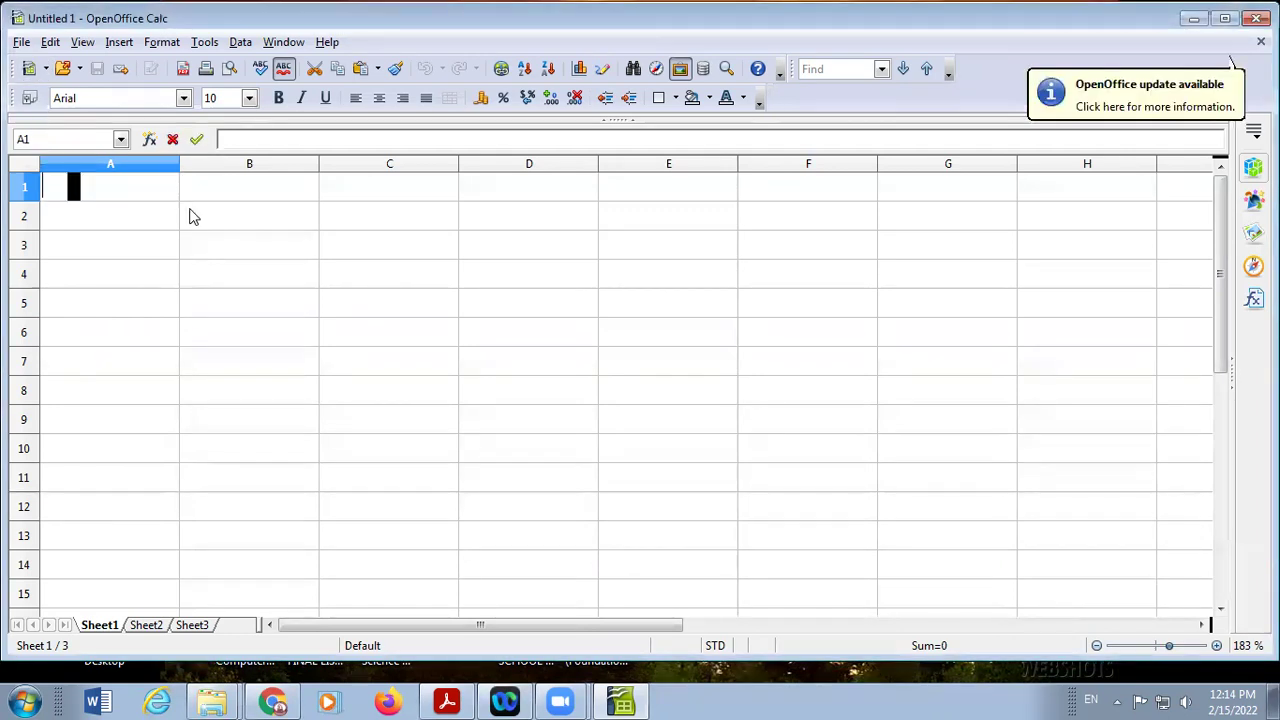
{"action": "type", "text": "RN"}
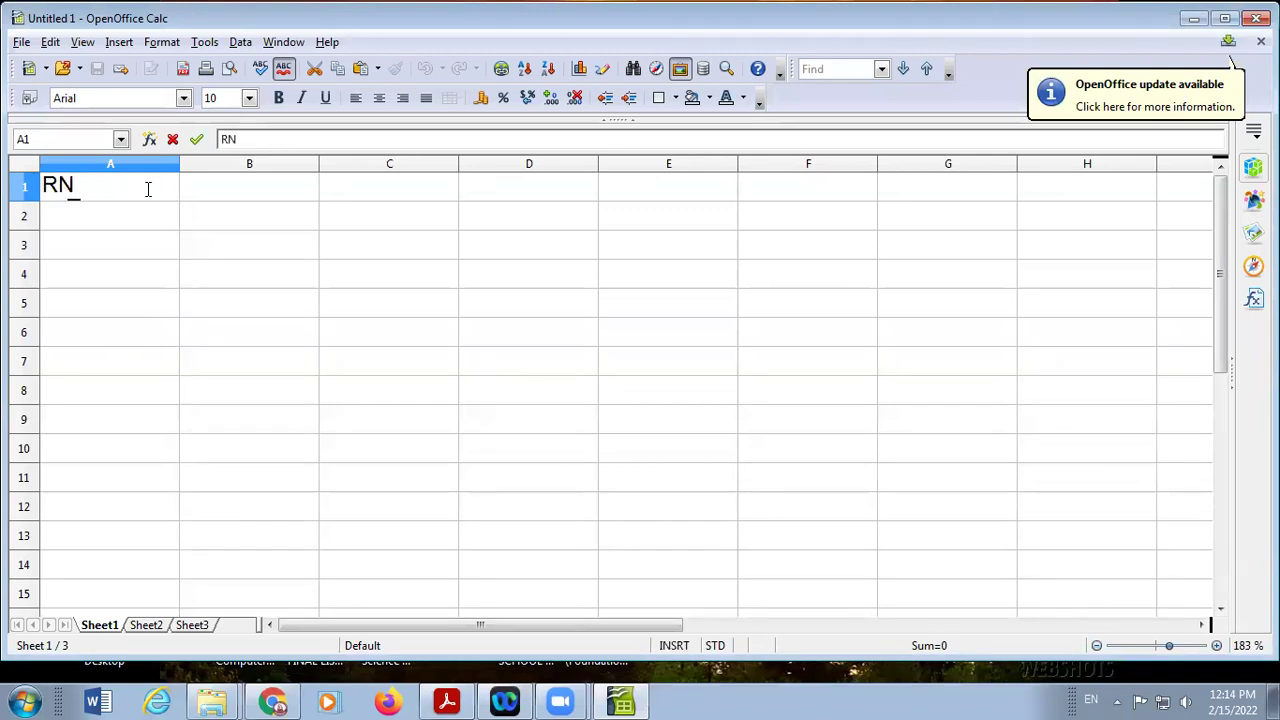
{"action": "key", "text": "Return"}
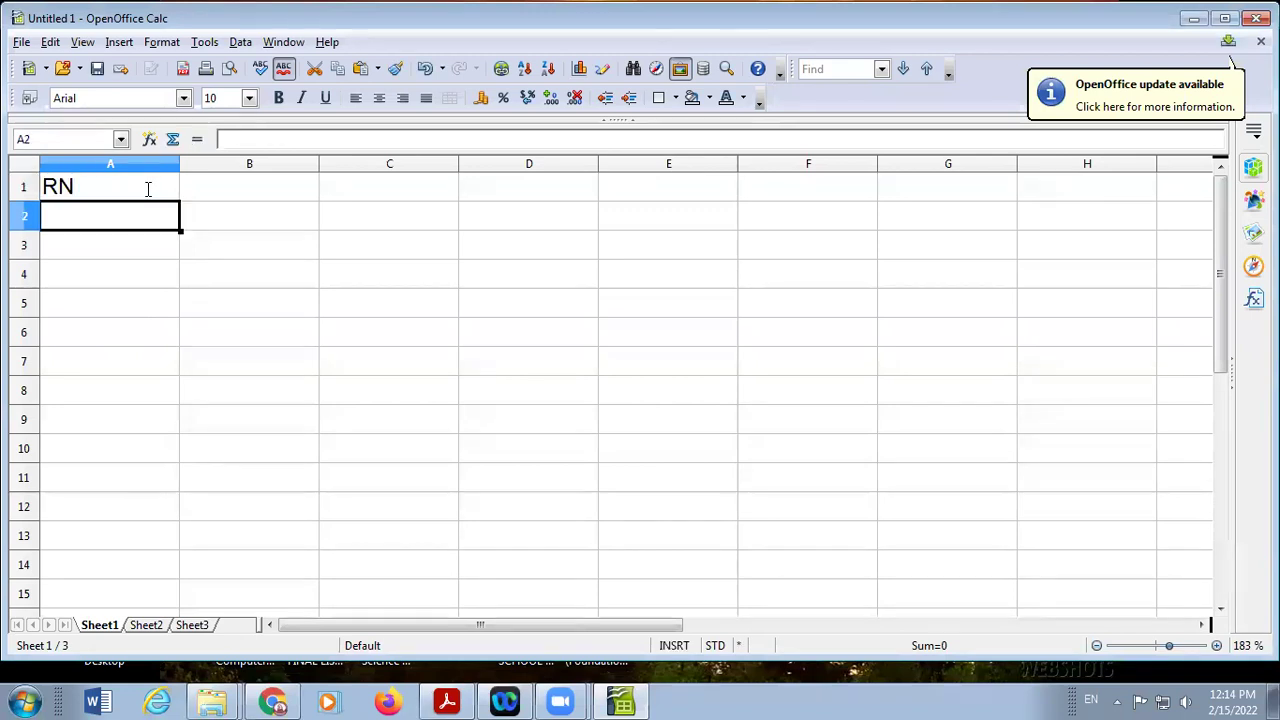
{"action": "type", "text": "1"}
{"action": "key", "text": "Return"}
{"action": "type", "text": "2"}
{"action": "key", "text": "Return"}
{"action": "type", "text": "3"}
{"action": "key", "text": "Return"}
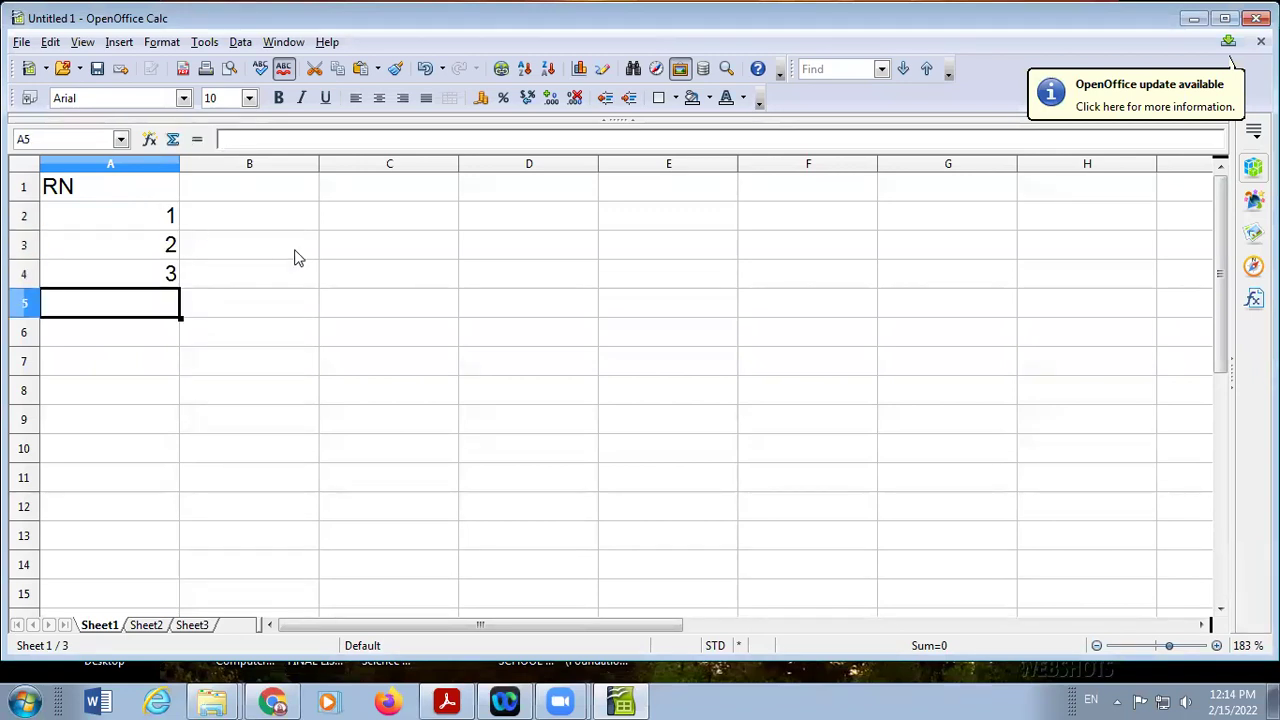
Enter the heading Marks in cell B1 and the values 89, 57 and 45 in B2 to B4
{"action": "left_click", "coordinate": [287, 196]}
{"action": "type", "text": "Marks"}
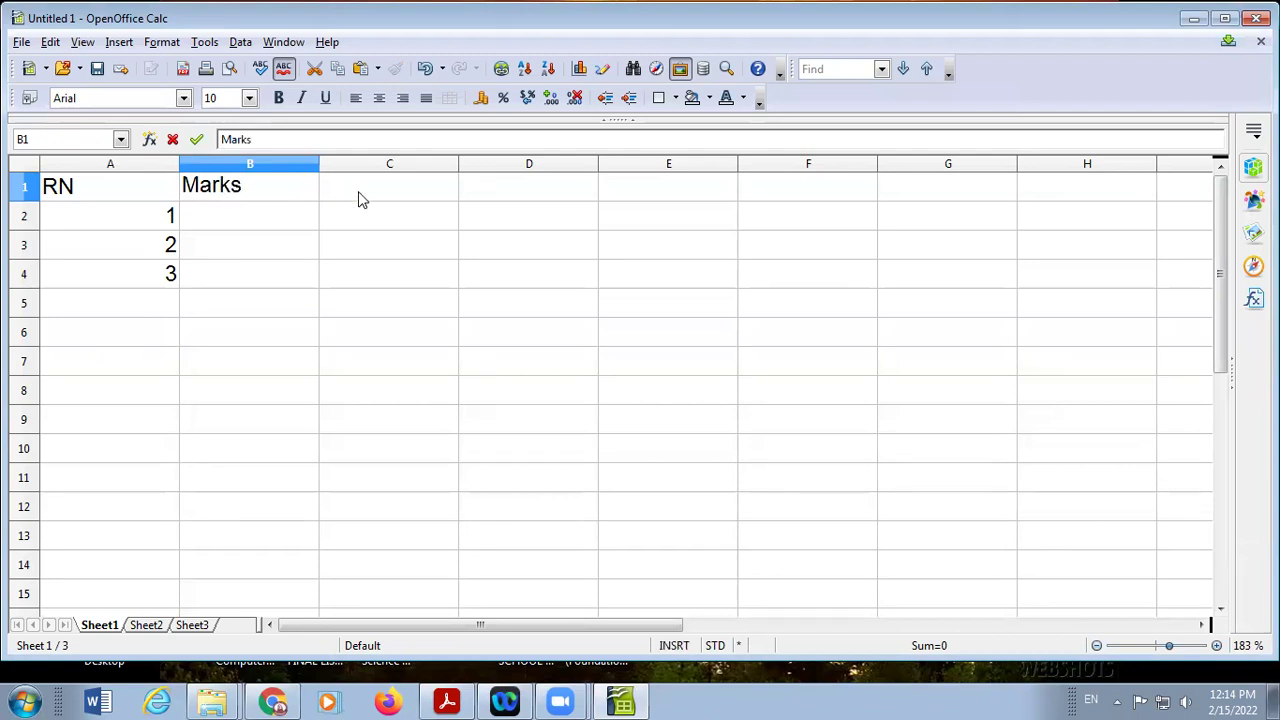
{"action": "left_click", "coordinate": [264, 222]}
{"action": "type", "text": "89"}
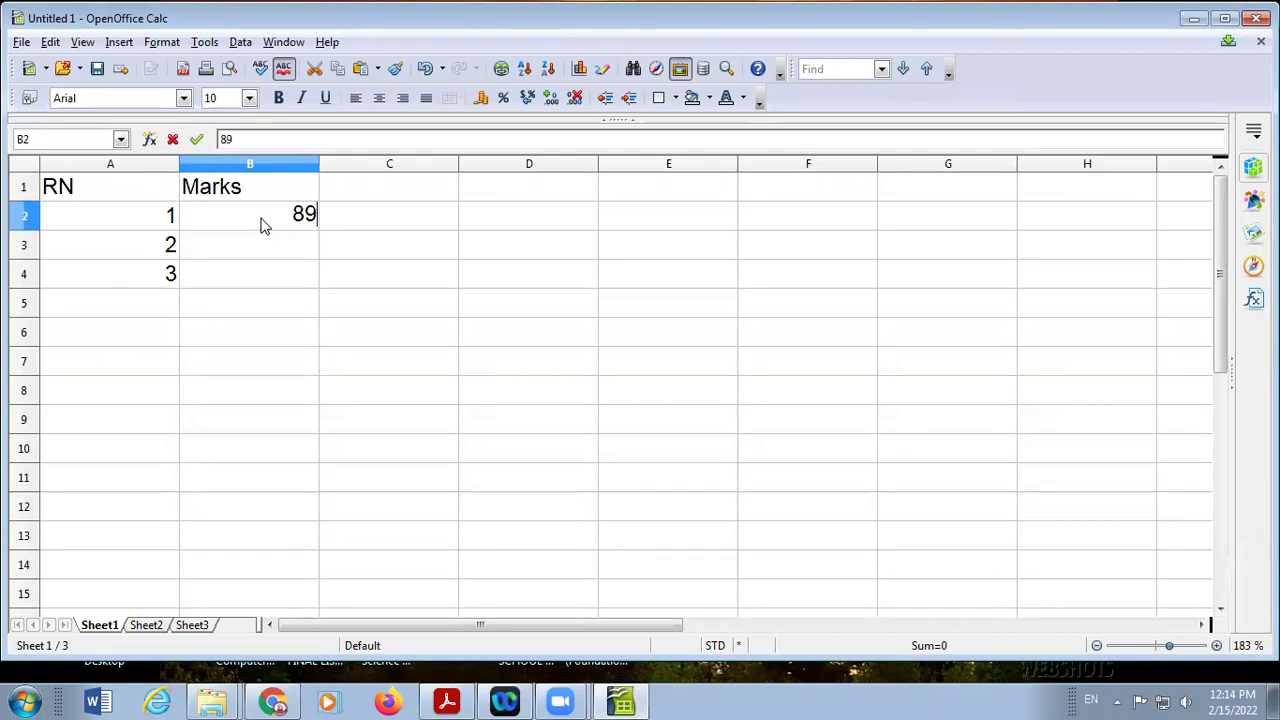
{"action": "key", "text": "Return"}
{"action": "type", "text": "57"}
{"action": "key", "text": "Return"}
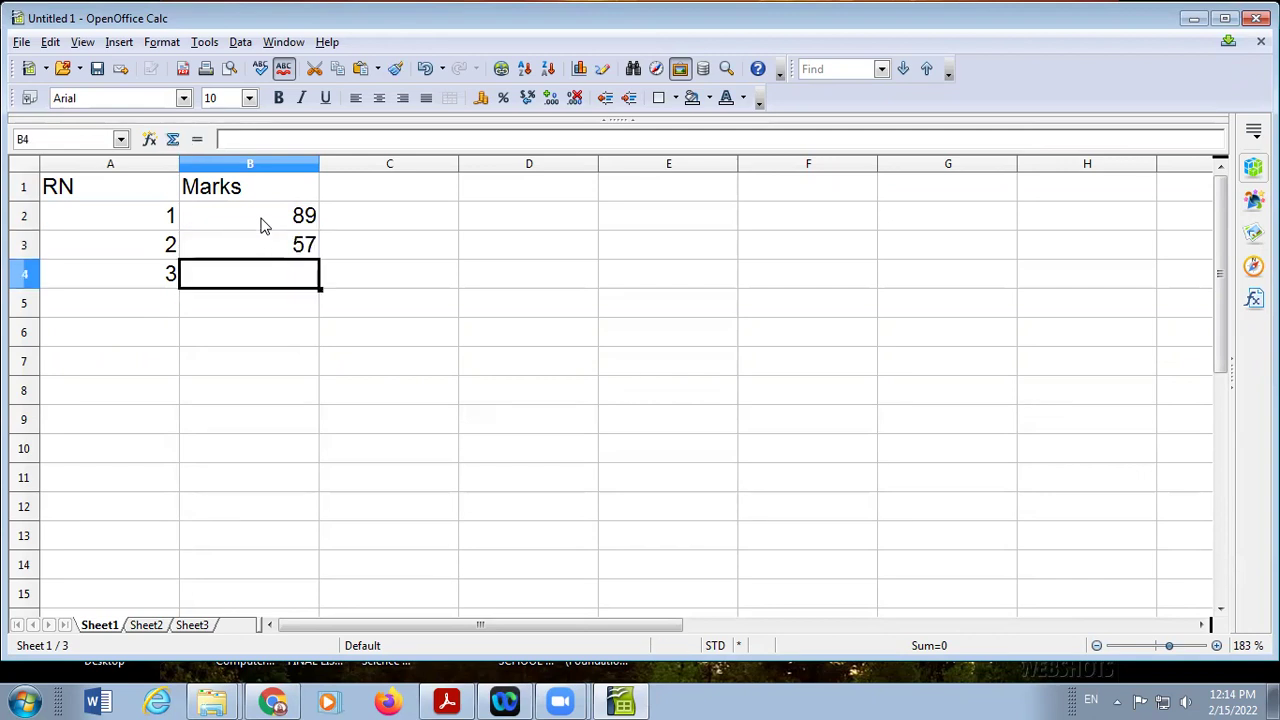
{"action": "type", "text": "45"}
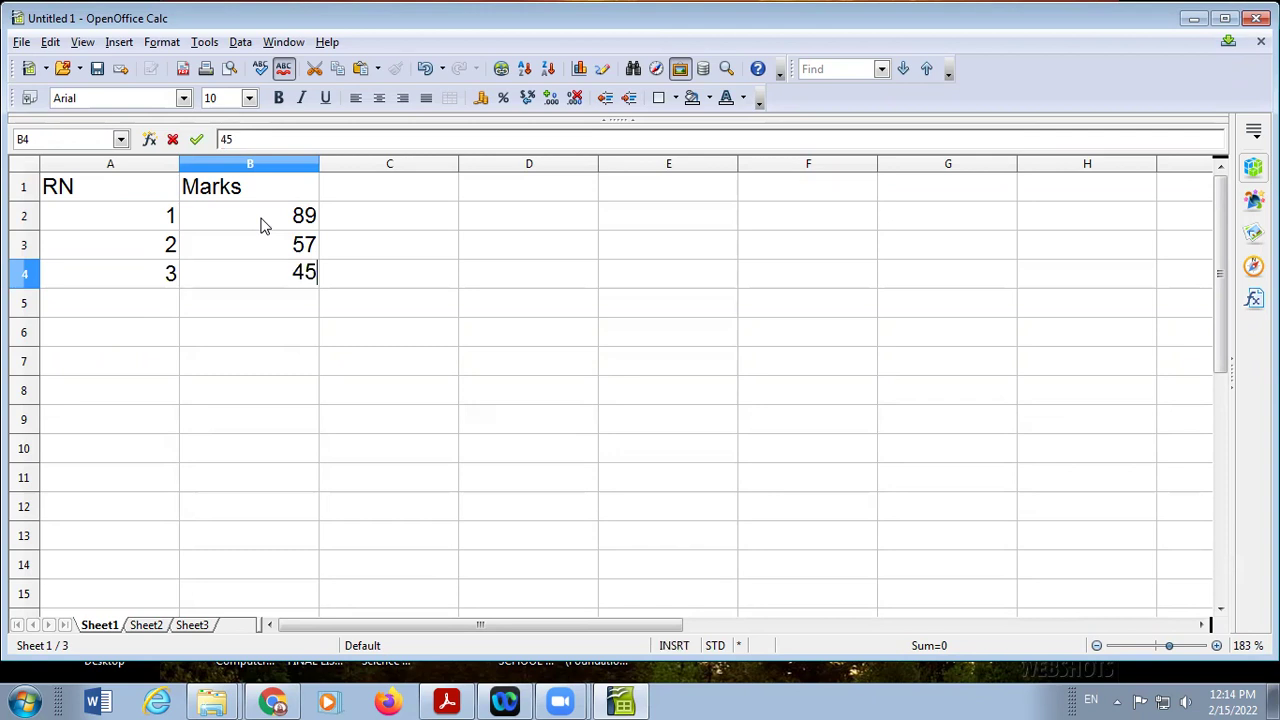
{"action": "left_click", "coordinate": [266, 228]}
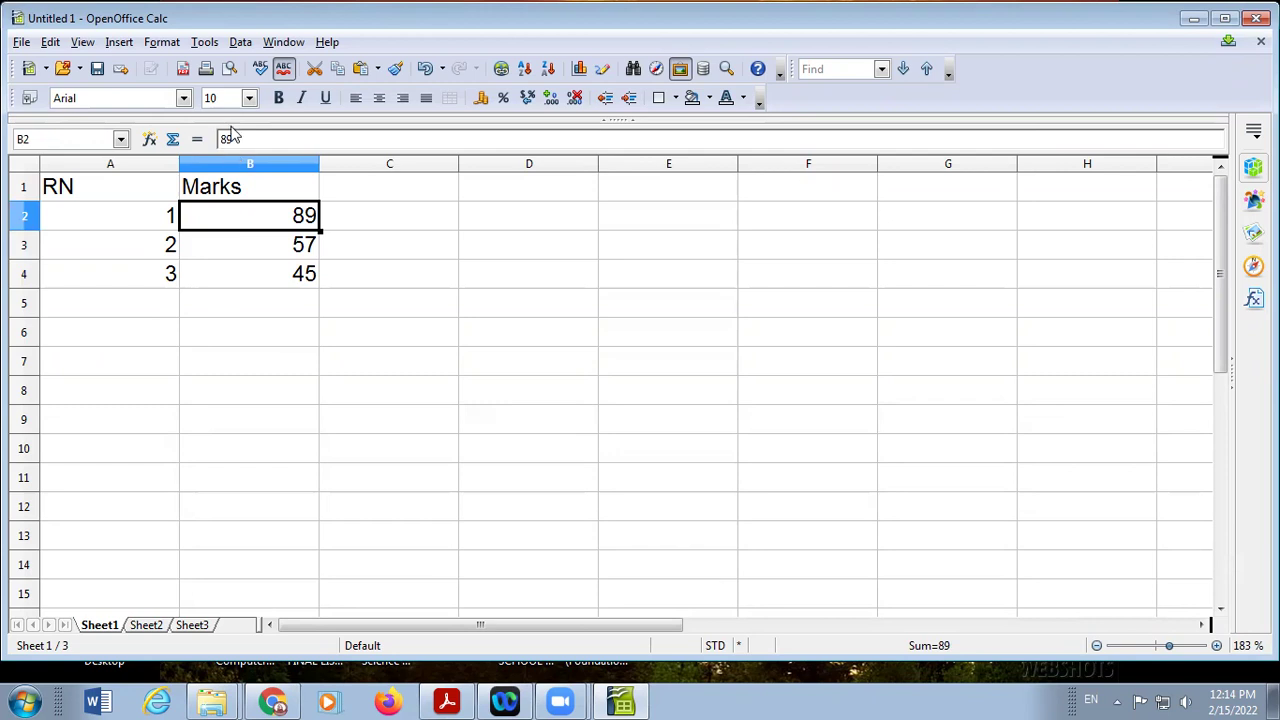
{"action": "left_click", "coordinate": [277, 274]}
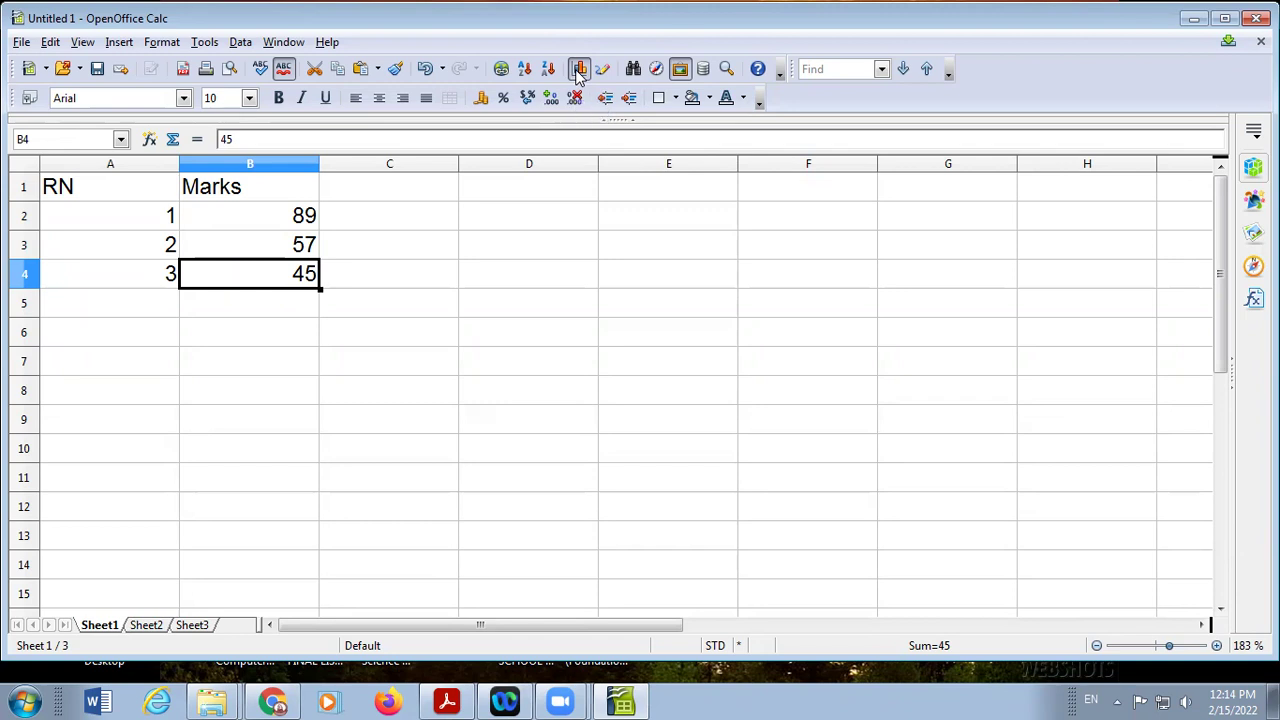
{"action": "left_click", "coordinate": [117, 43]}
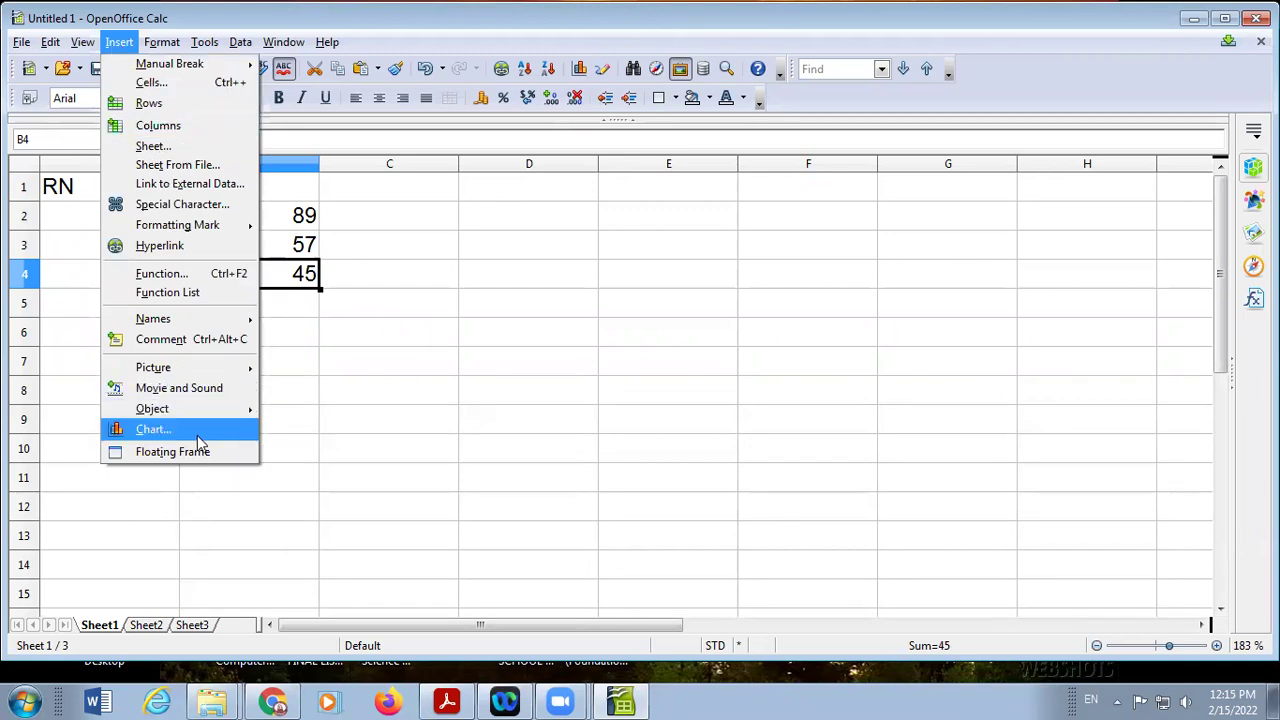
{"action": "left_click", "coordinate": [458, 402]}
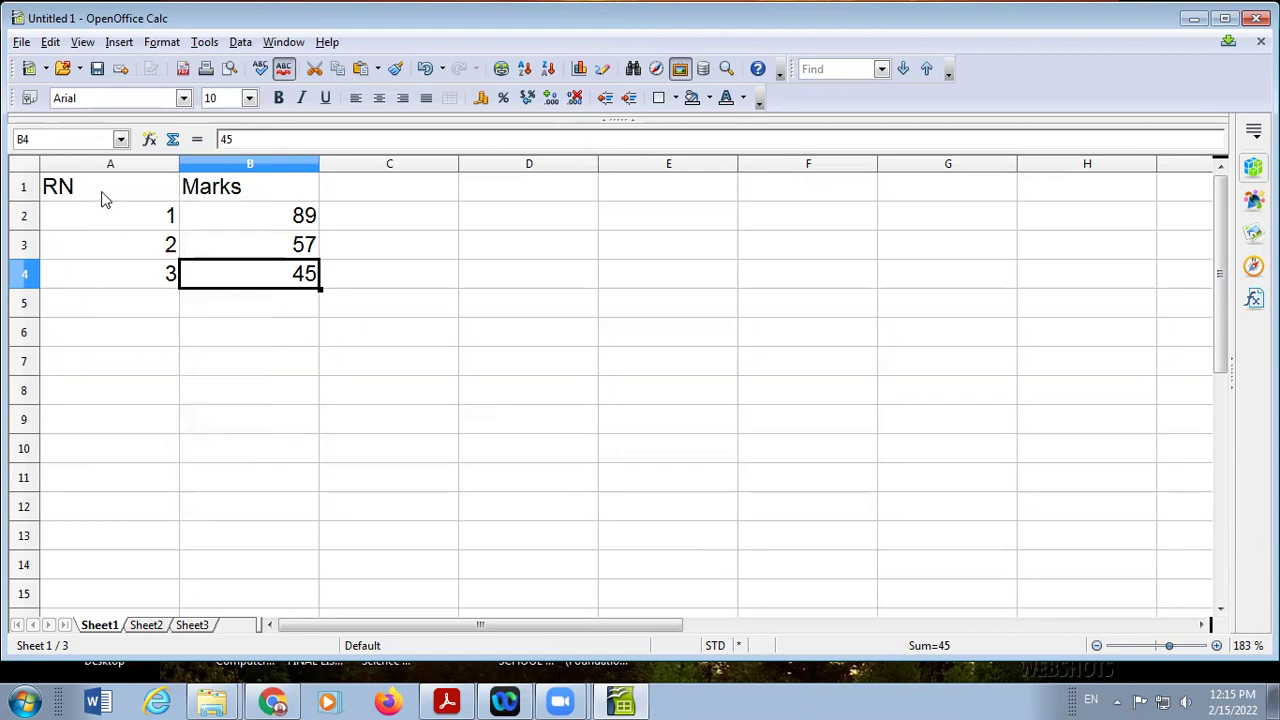
{"action": "left_click_drag", "start_coordinate": [100, 195], "coordinate": [296, 288]}
{"action": "right_click", "coordinate": [246, 198]}
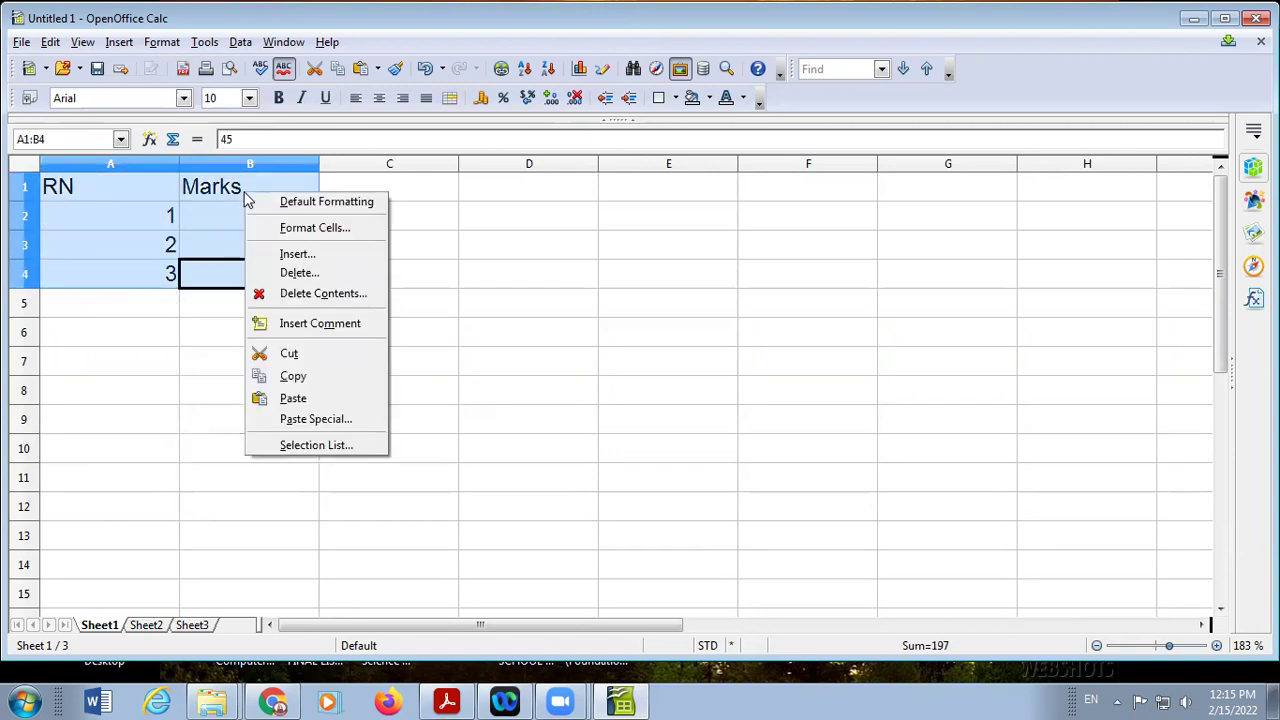
{"action": "left_click", "coordinate": [612, 330]}
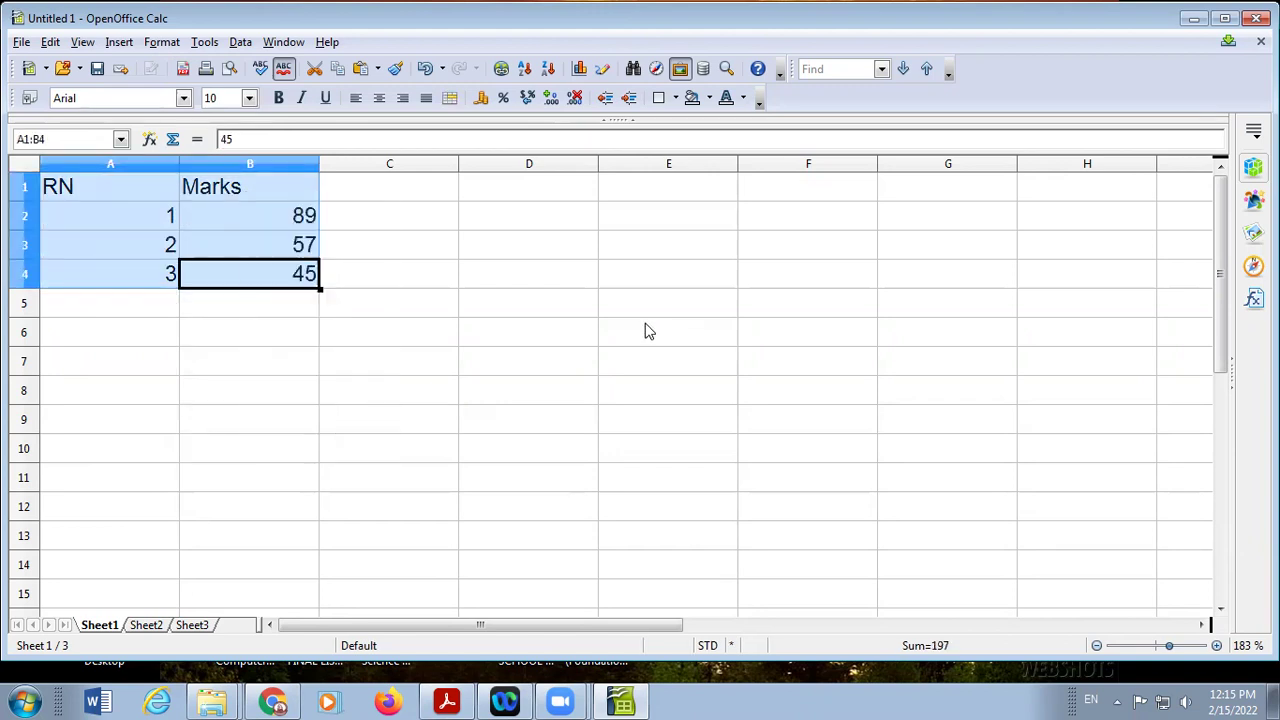
Start inserting a chart from the RN and Marks table and move the Chart Wizard clear of the table headings
{"action": "left_click", "coordinate": [302, 287]}
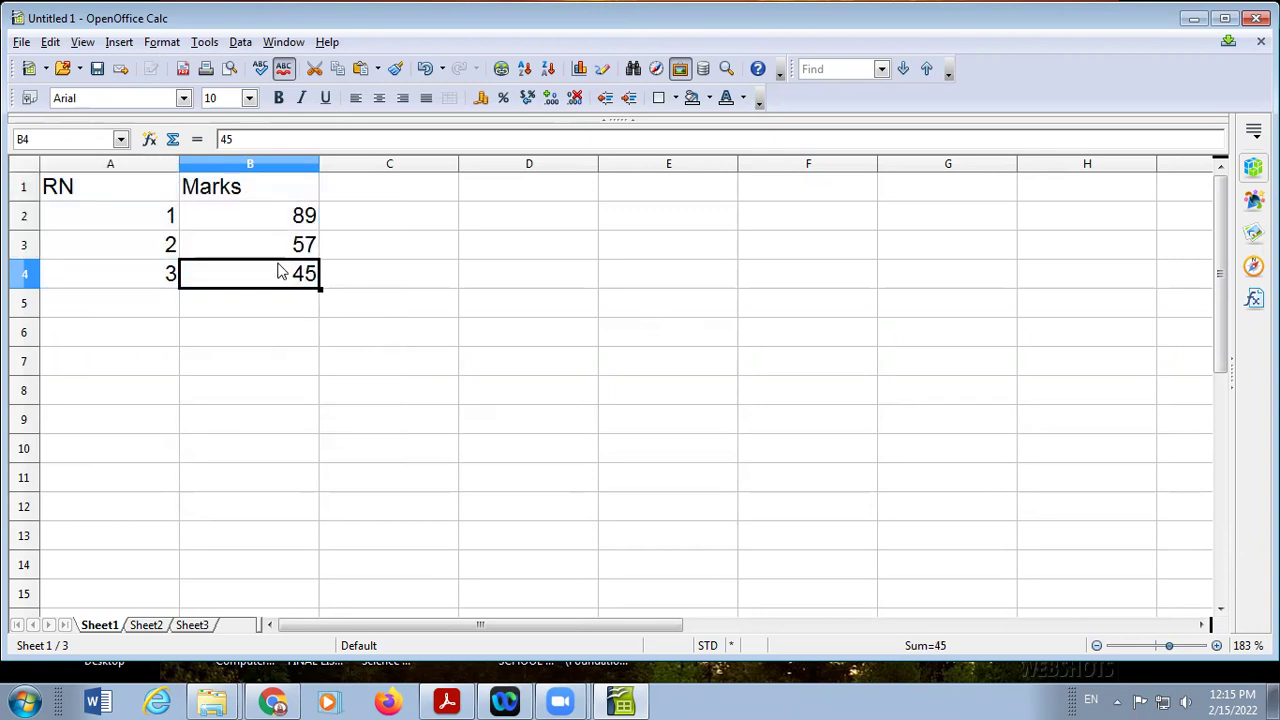
{"action": "left_click", "coordinate": [120, 44]}
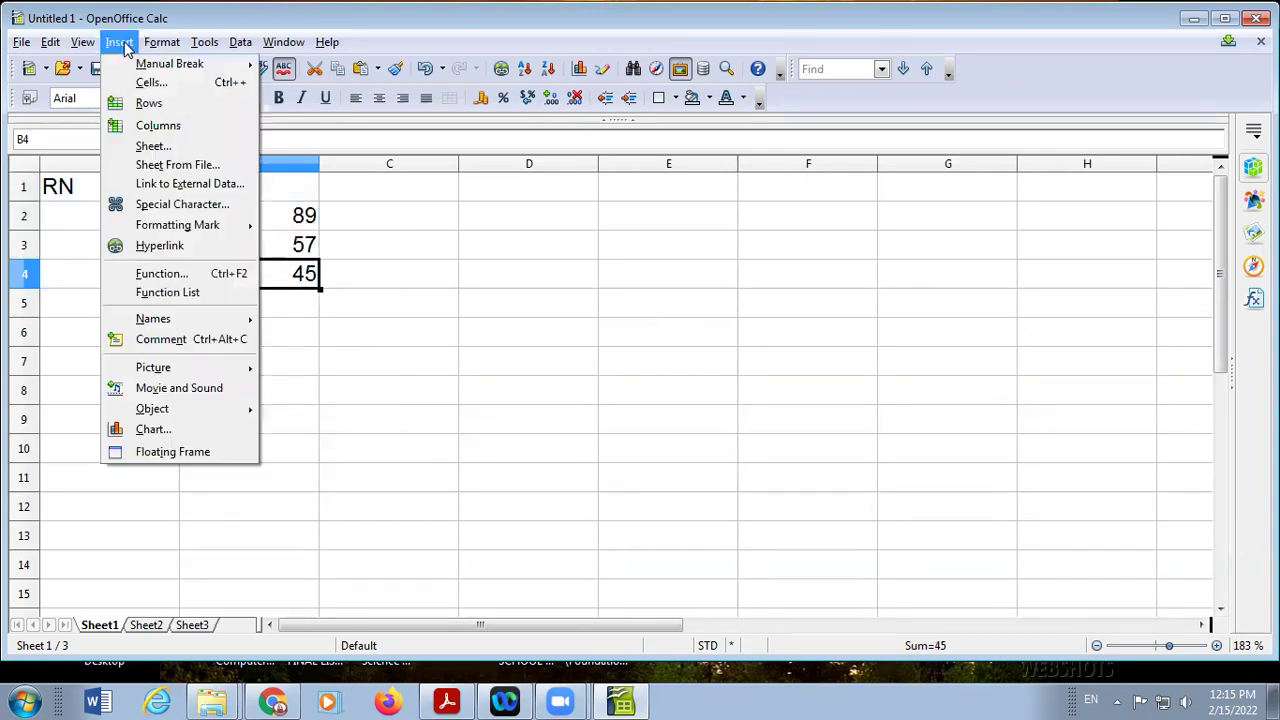
{"action": "left_click", "coordinate": [180, 430]}
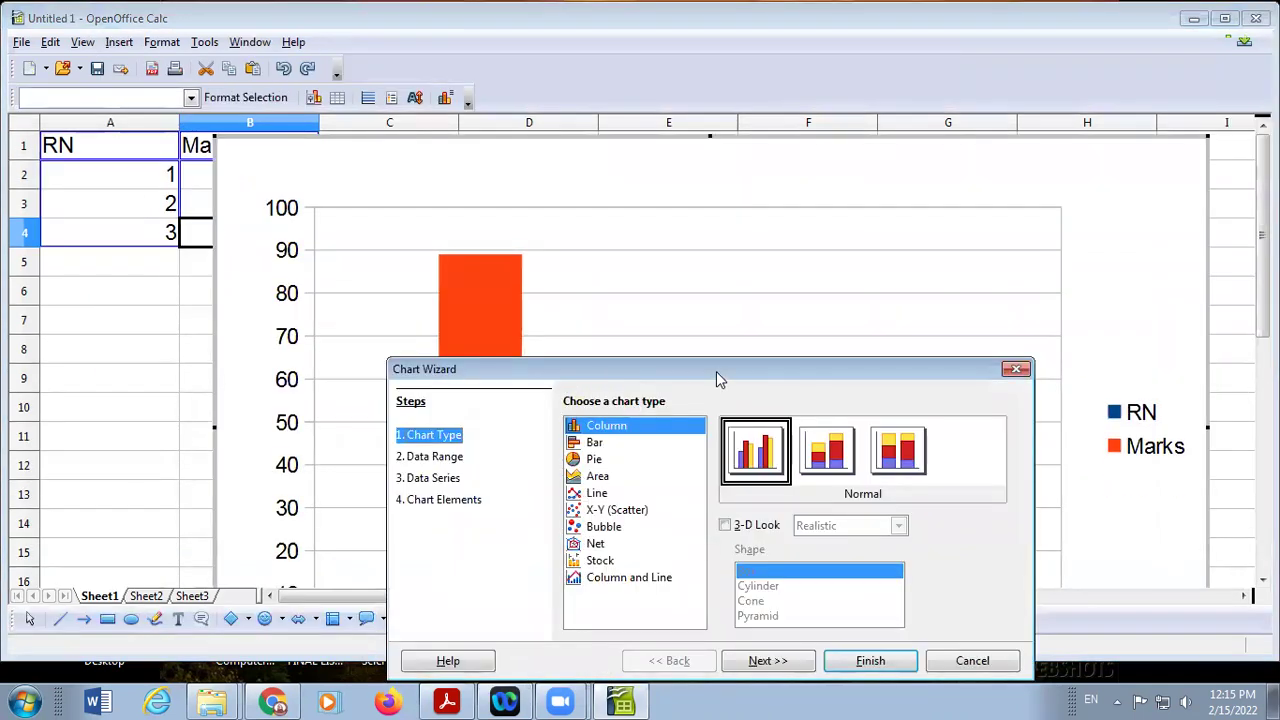
{"action": "left_click_drag", "start_coordinate": [716, 371], "coordinate": [154, 295]}
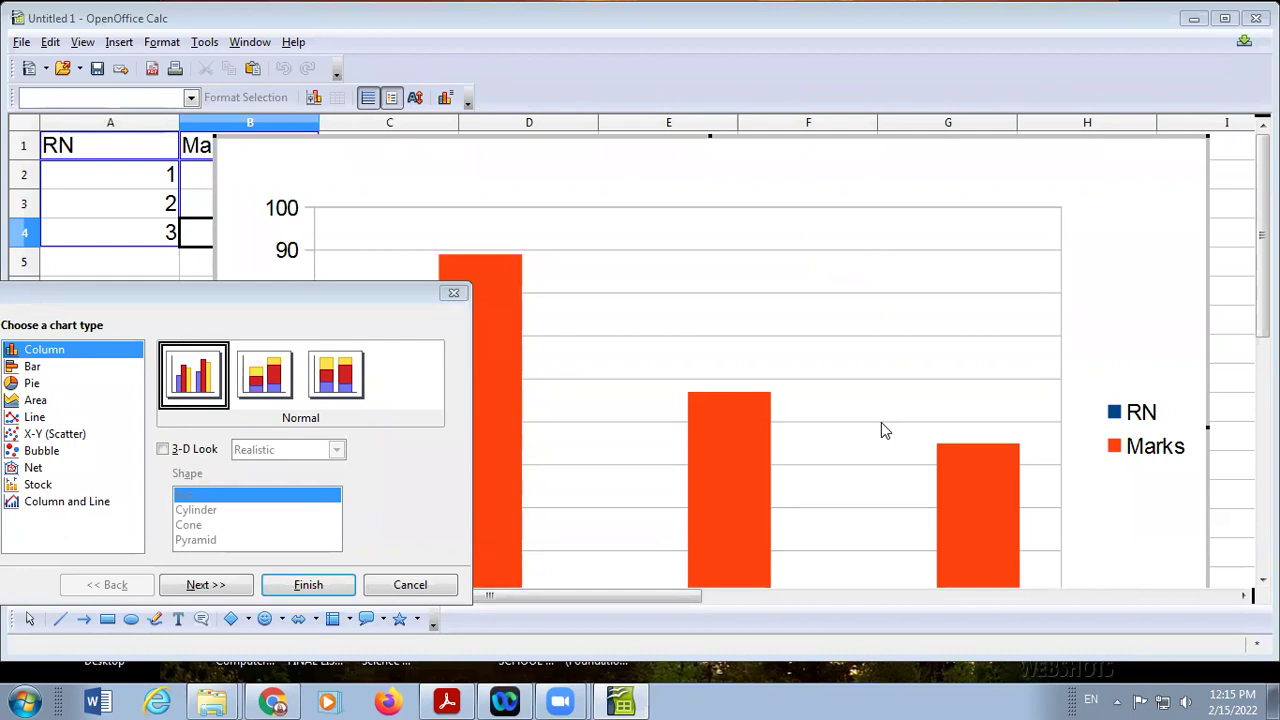
{"action": "left_click_drag", "start_coordinate": [219, 296], "coordinate": [535, 213]}
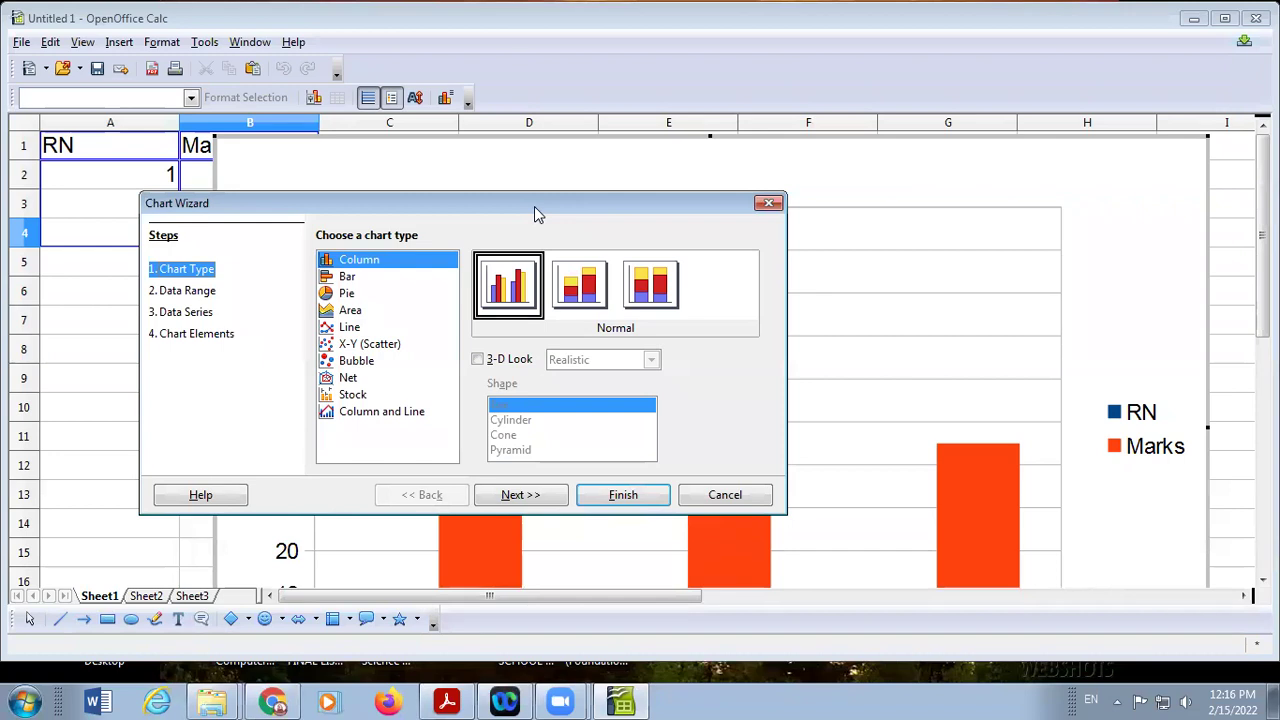
Try the Stacked and Percent Stacked column variants and return the chart to the Normal variant
{"action": "left_click", "coordinate": [598, 298]}
{"action": "left_click", "coordinate": [663, 296]}
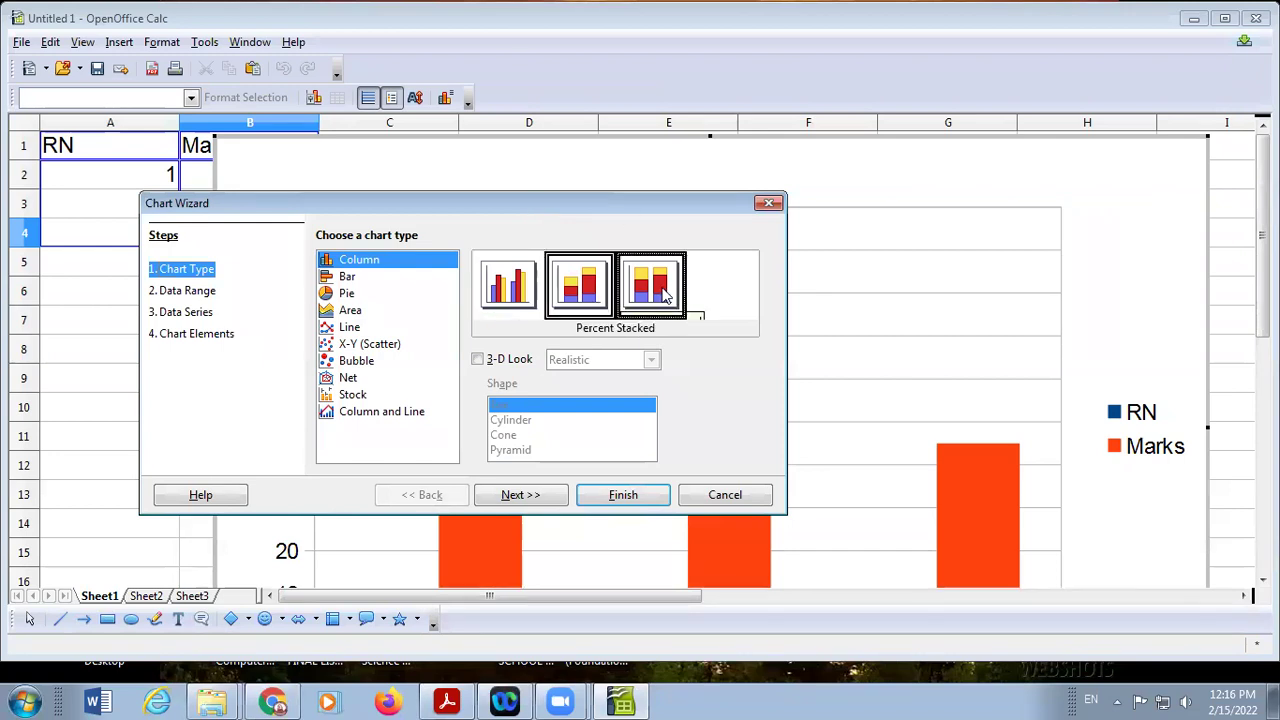
{"action": "left_click", "coordinate": [597, 299]}
{"action": "left_click", "coordinate": [526, 290]}
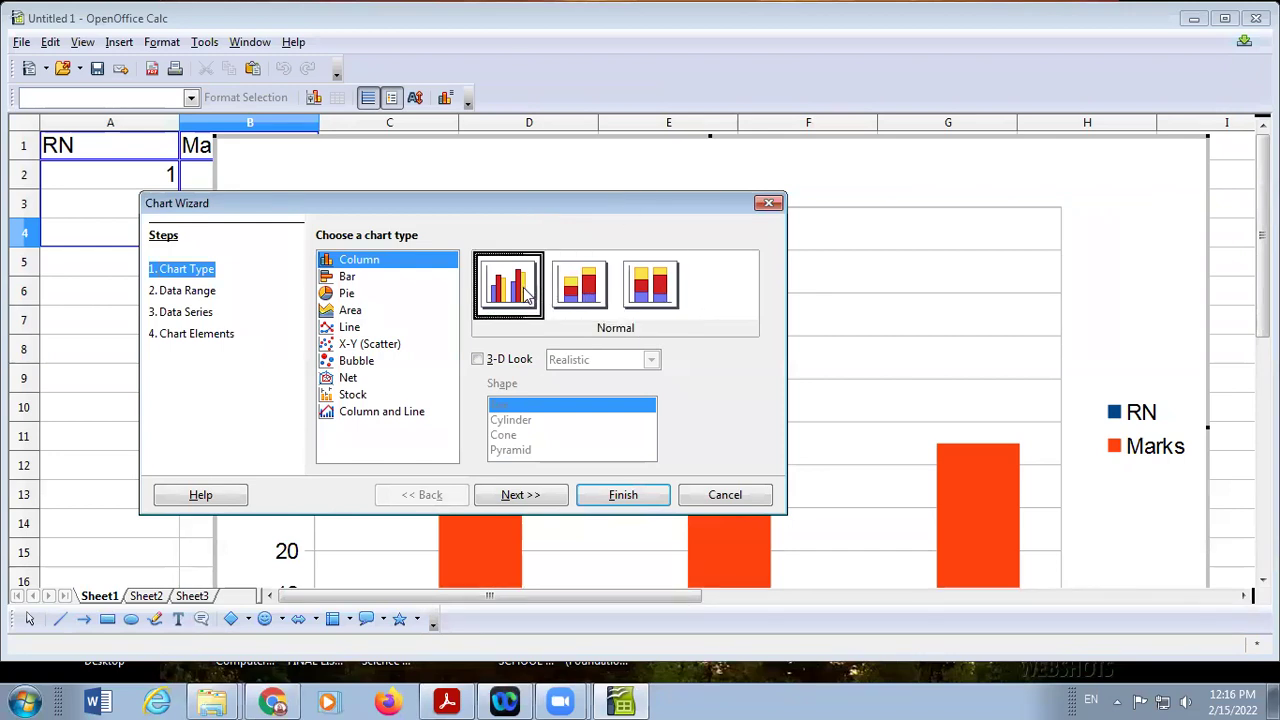
Review the chart's data range and series, and give it the title "Result PT3" and the subtitle "Class IX D"
{"action": "left_click", "coordinate": [188, 293]}
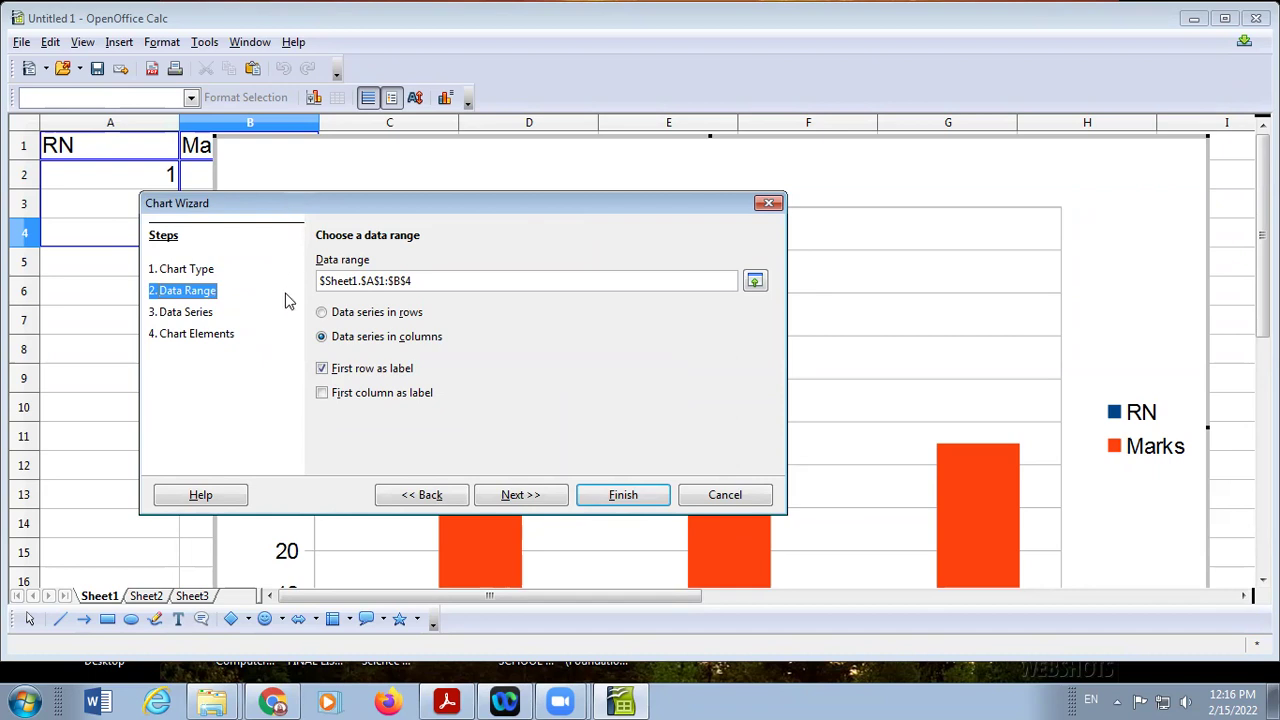
{"action": "left_click", "coordinate": [187, 313]}
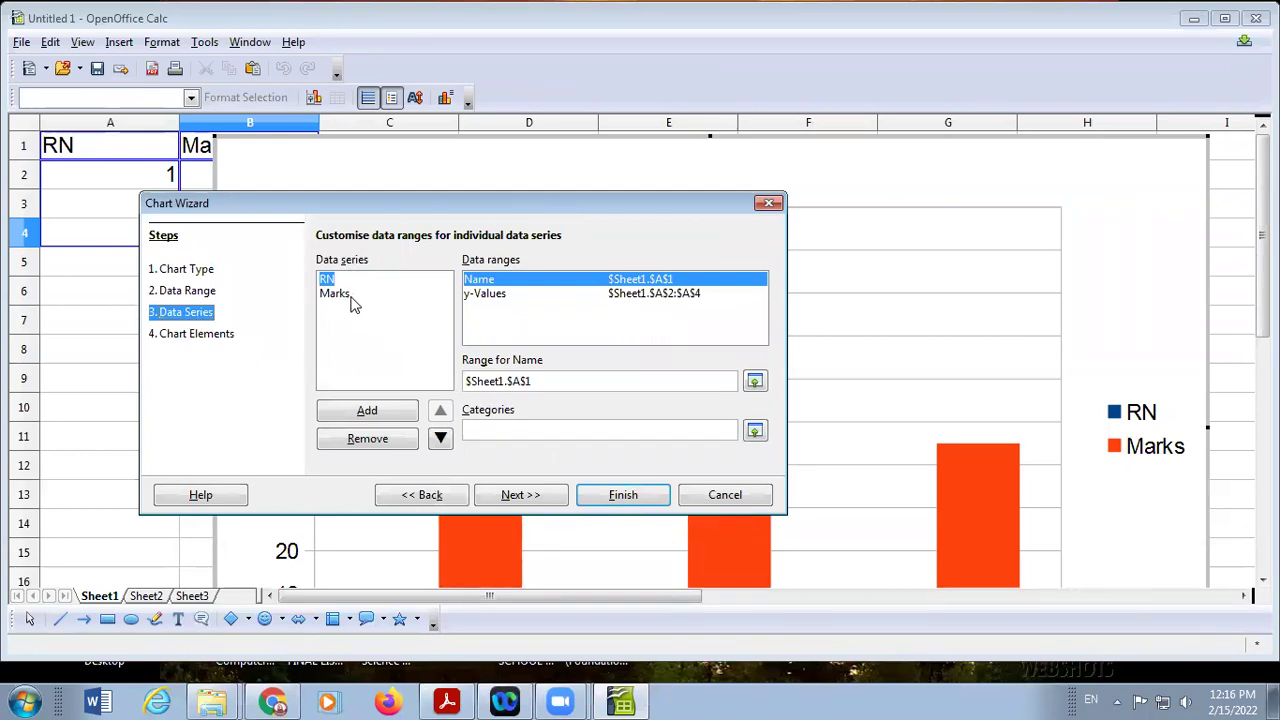
{"action": "left_click", "coordinate": [204, 344]}
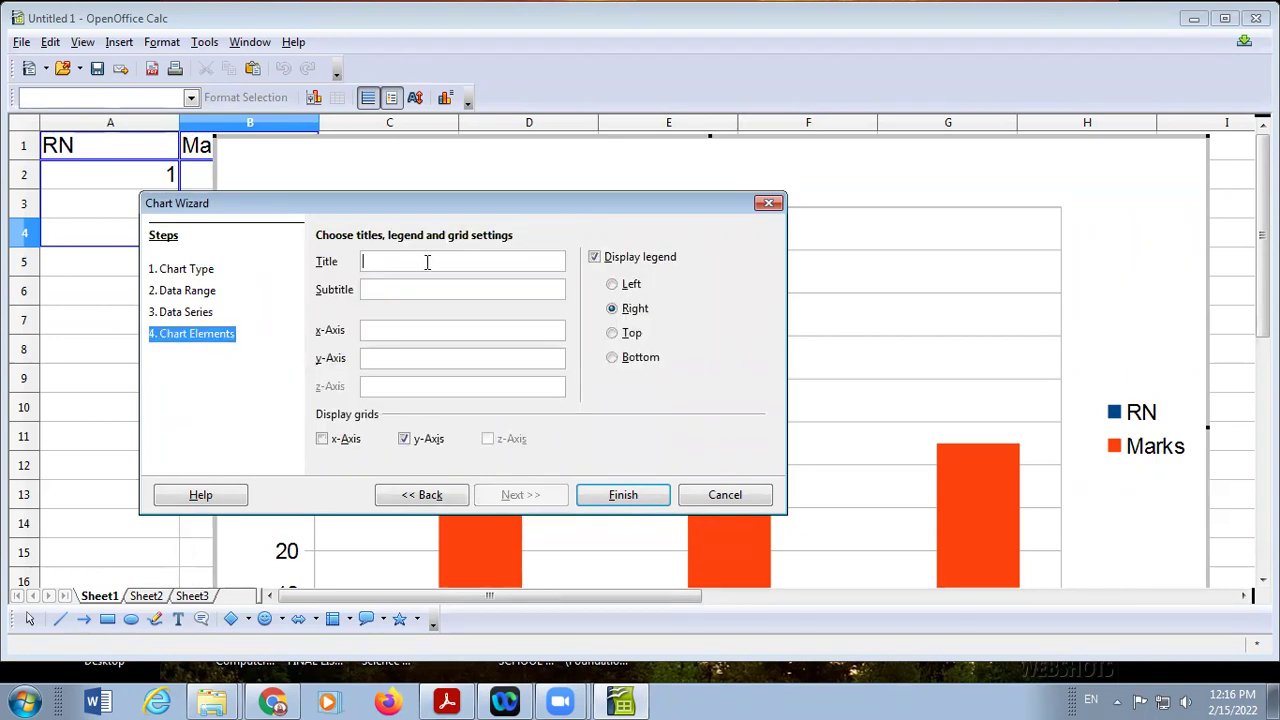
{"action": "type", "text": "Result PT3"}
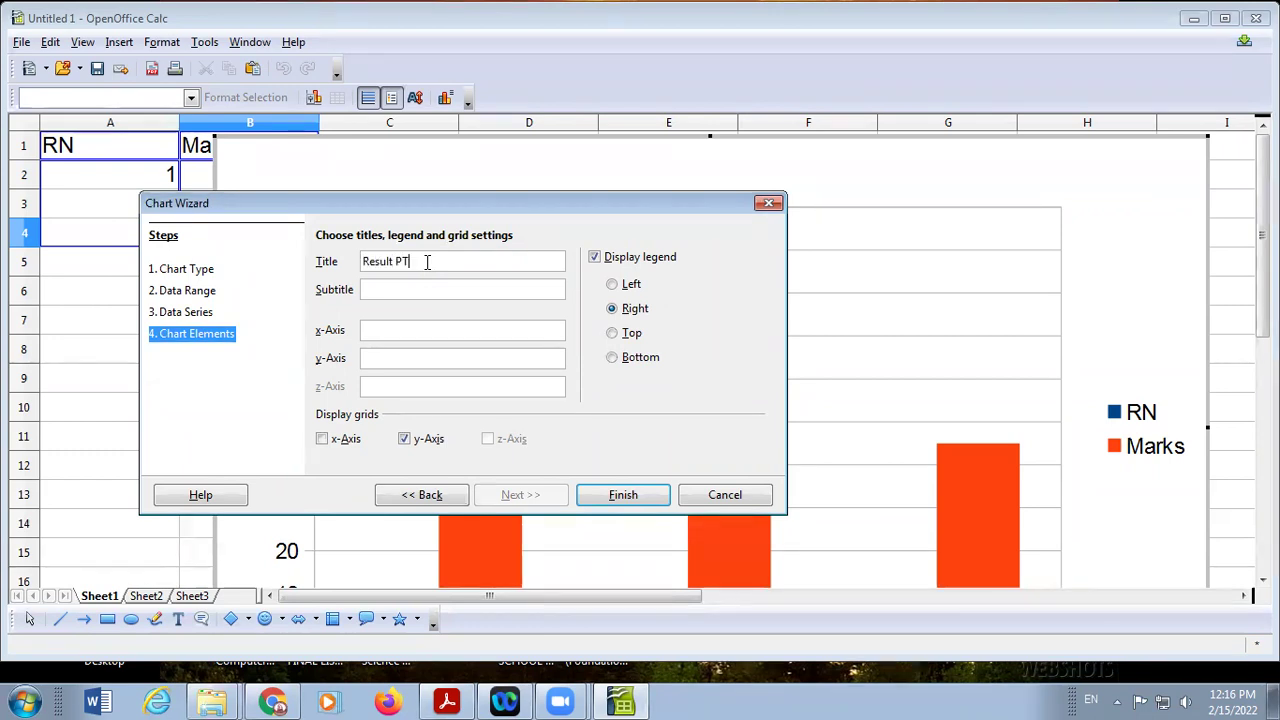
{"action": "left_click", "coordinate": [396, 288]}
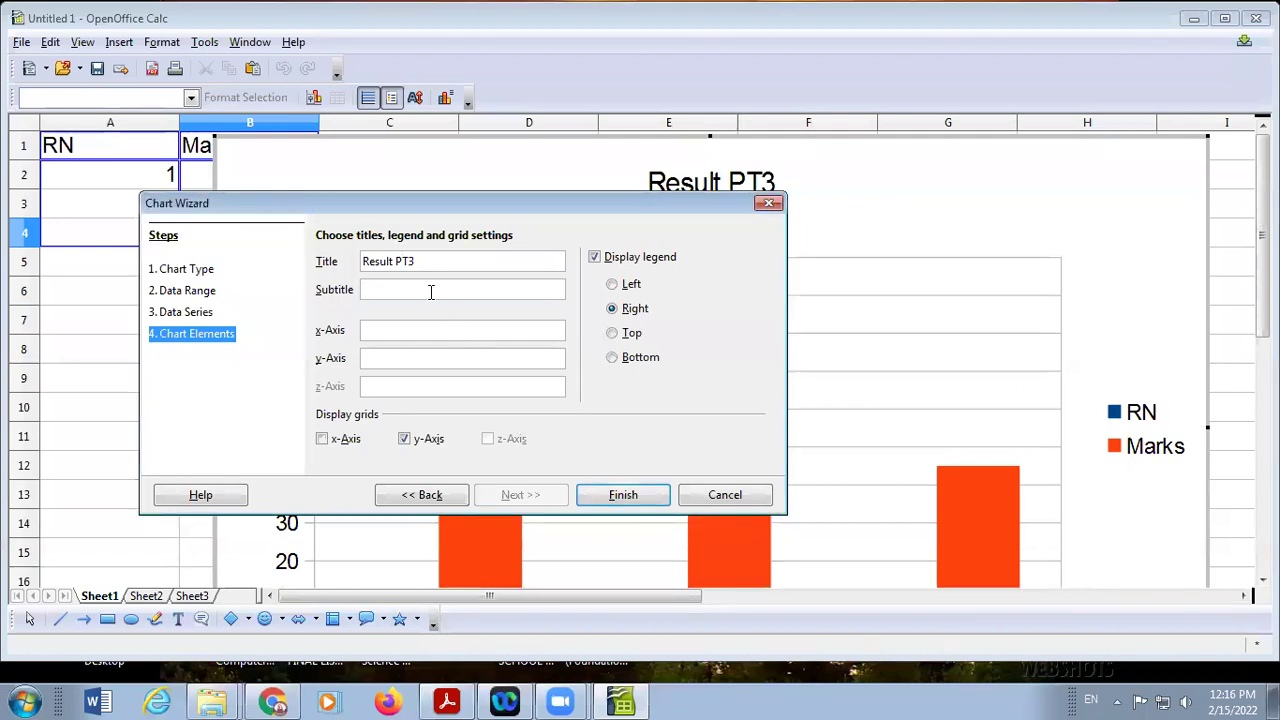
{"action": "type", "text": "lass IX D"}
Title the x-axis "Roll Numbers" and the y-axis "Mraks", and finish creating the chart
{"action": "left_click", "coordinate": [383, 337]}
{"action": "type", "text": "Ro"}
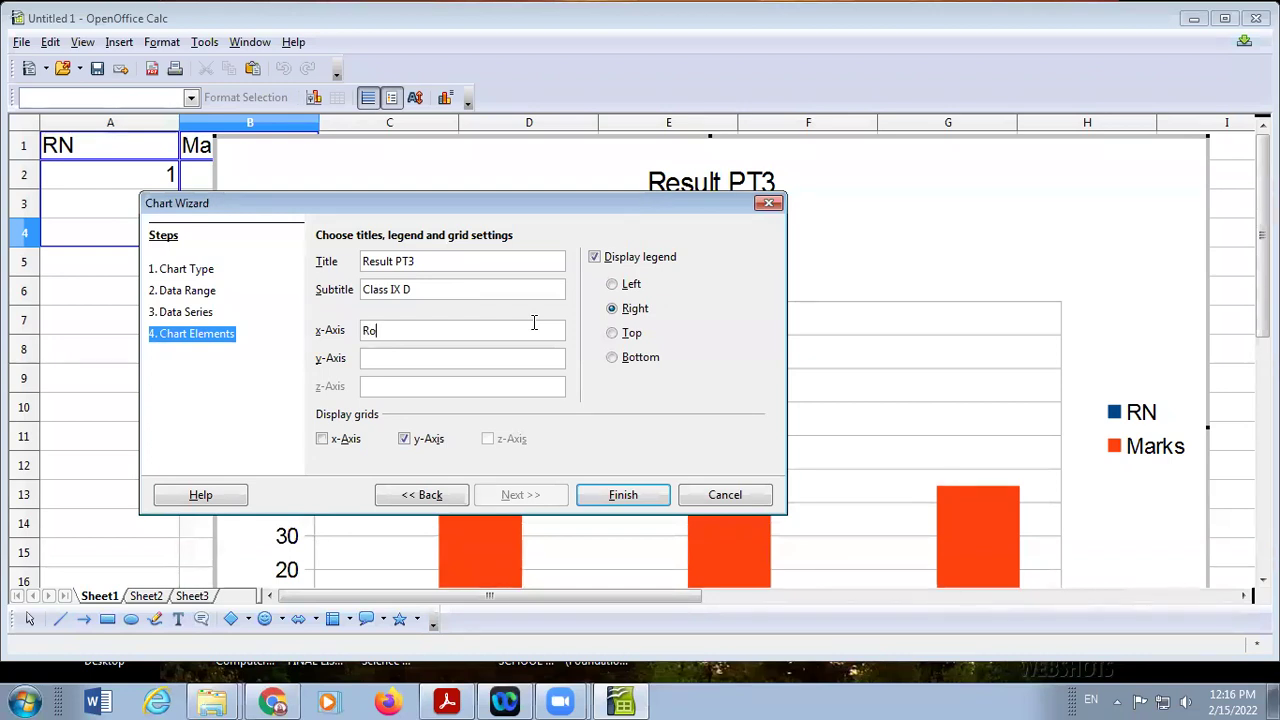
{"action": "type", "text": "ll Numbers"}
{"action": "left_click", "coordinate": [440, 359]}
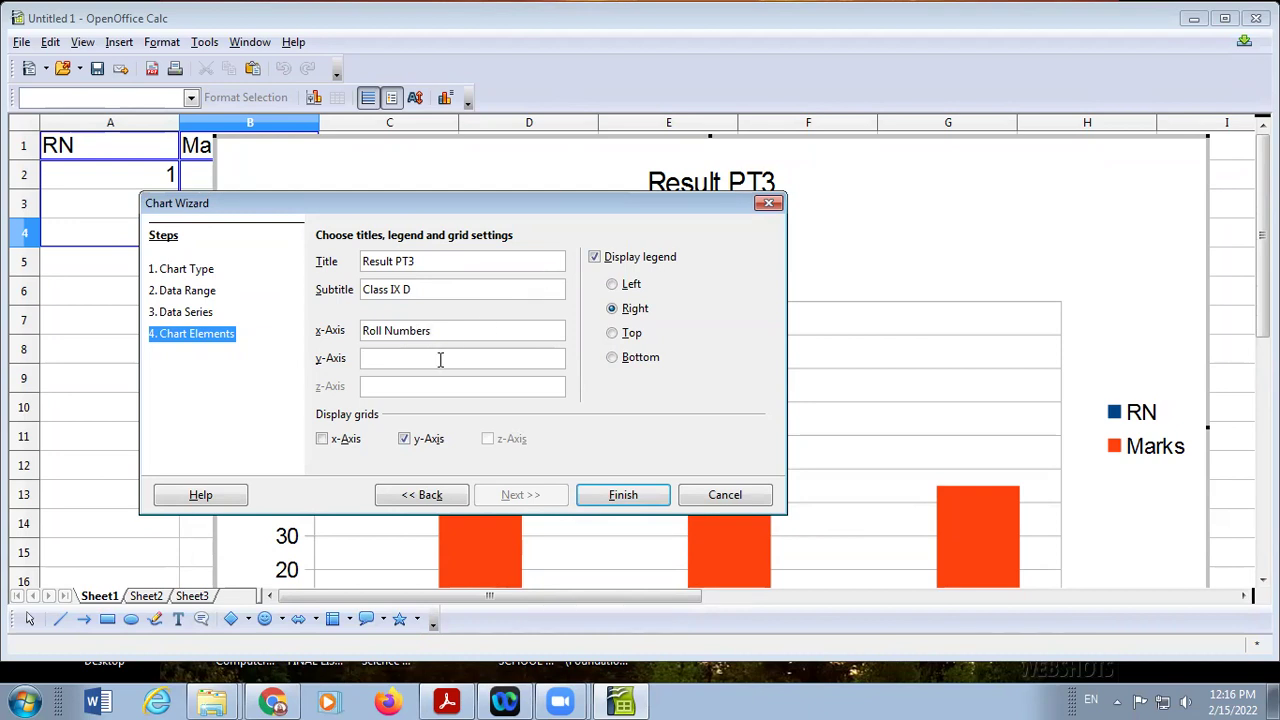
{"action": "type", "text": "Mraks"}
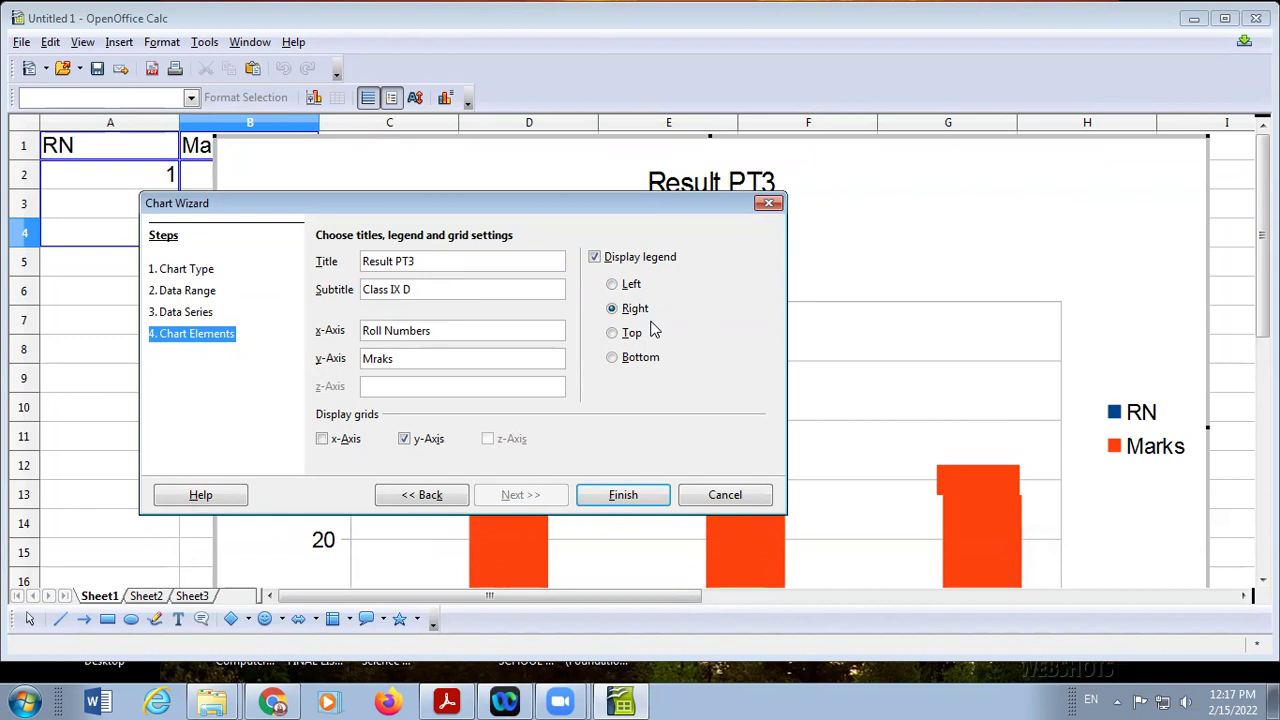
{"action": "left_click", "coordinate": [618, 496]}
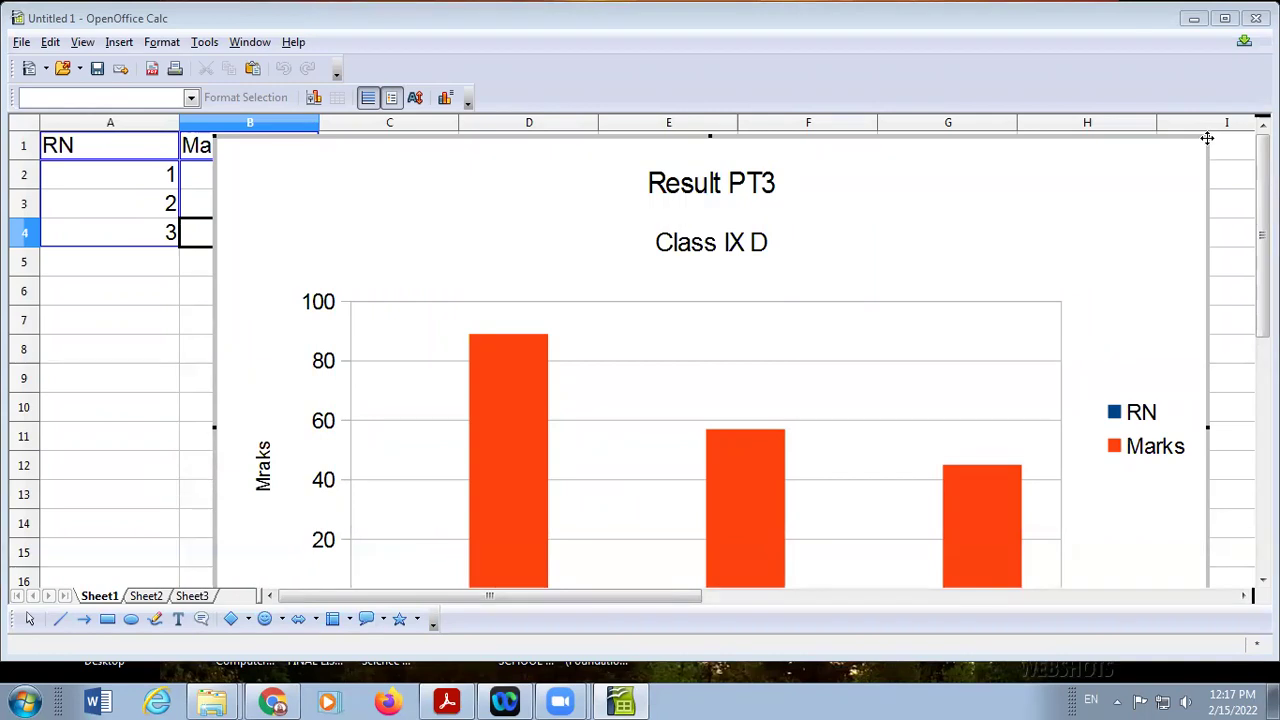
Shrink the chart to about 3.7 × 2.5 inches and move it across to columns D to H
{"action": "left_click_drag", "start_coordinate": [1203, 136], "coordinate": [803, 314]}
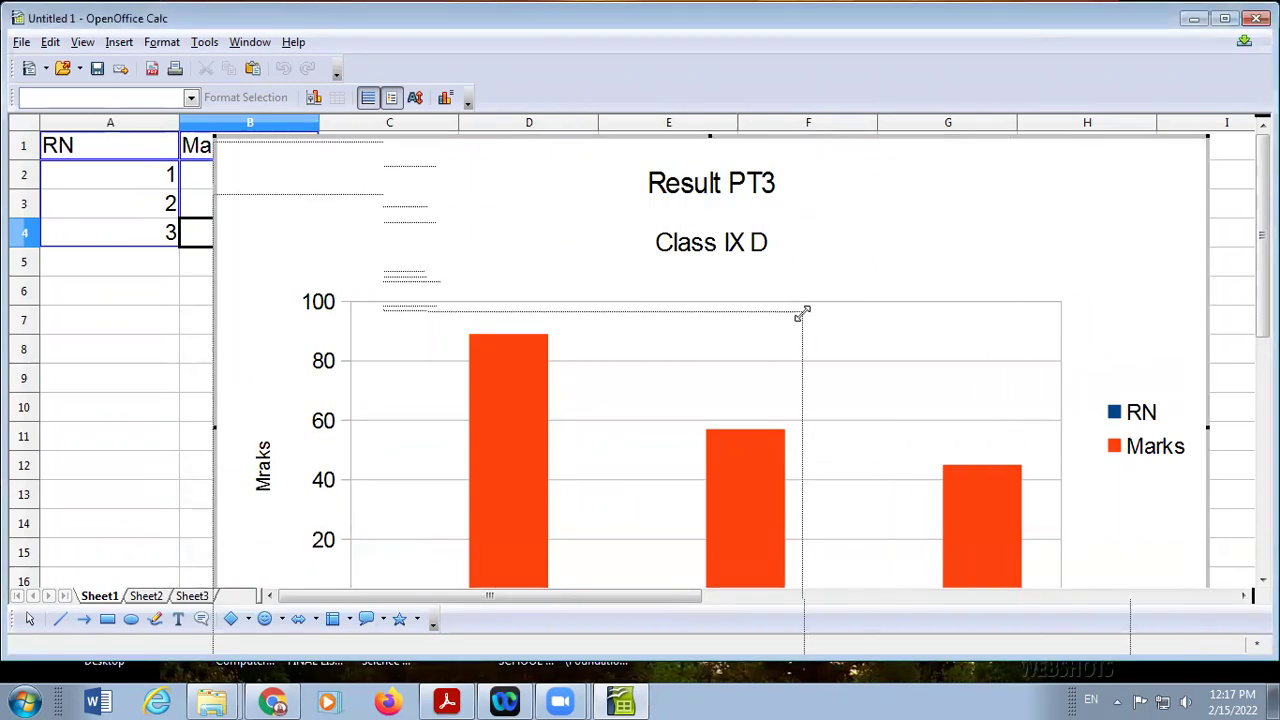
{"action": "double_click", "coordinate": [697, 263]}
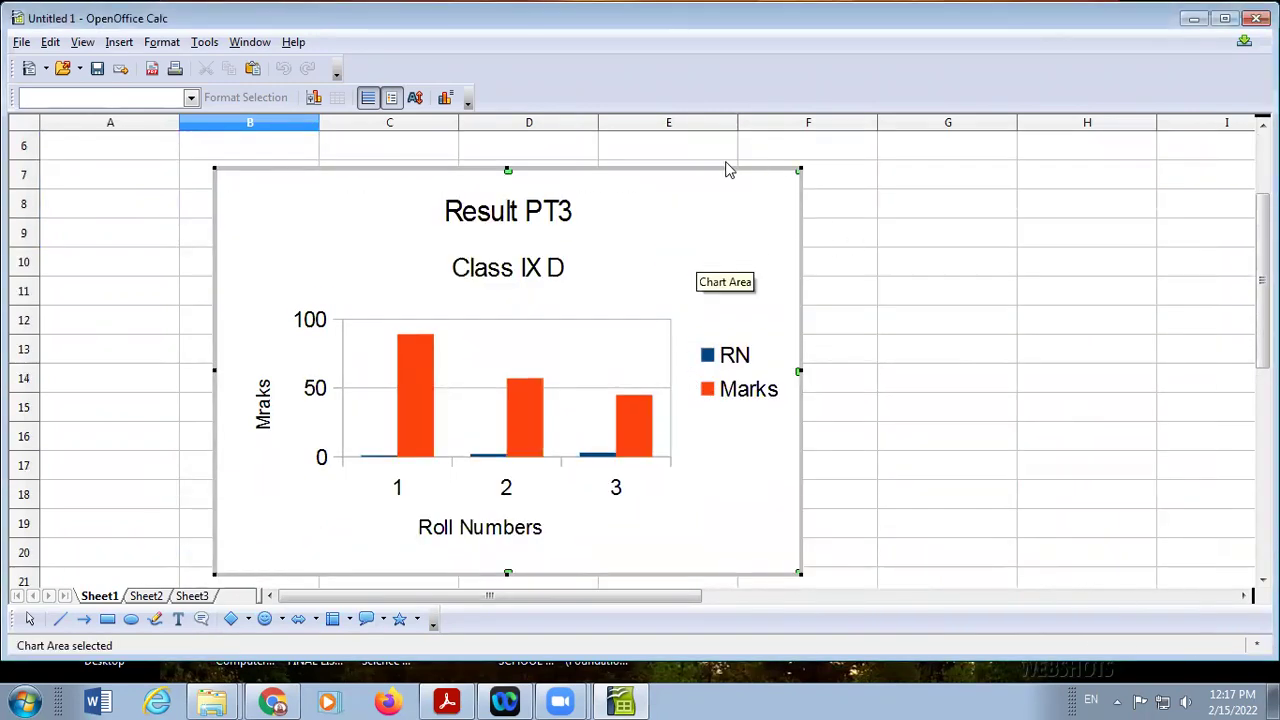
{"action": "left_click_drag", "start_coordinate": [712, 168], "coordinate": [1009, 162]}
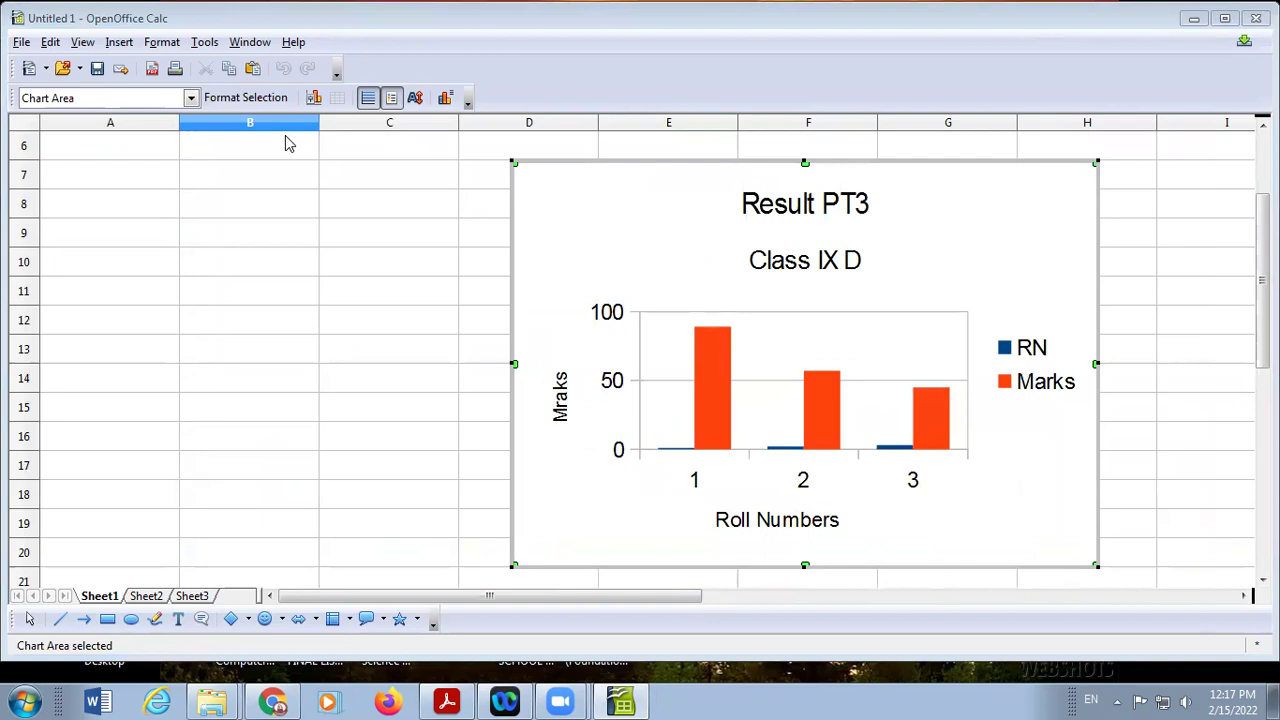
Leave chart editing and move the chart up to row 1 beside the data table
{"action": "left_click", "coordinate": [412, 170]}
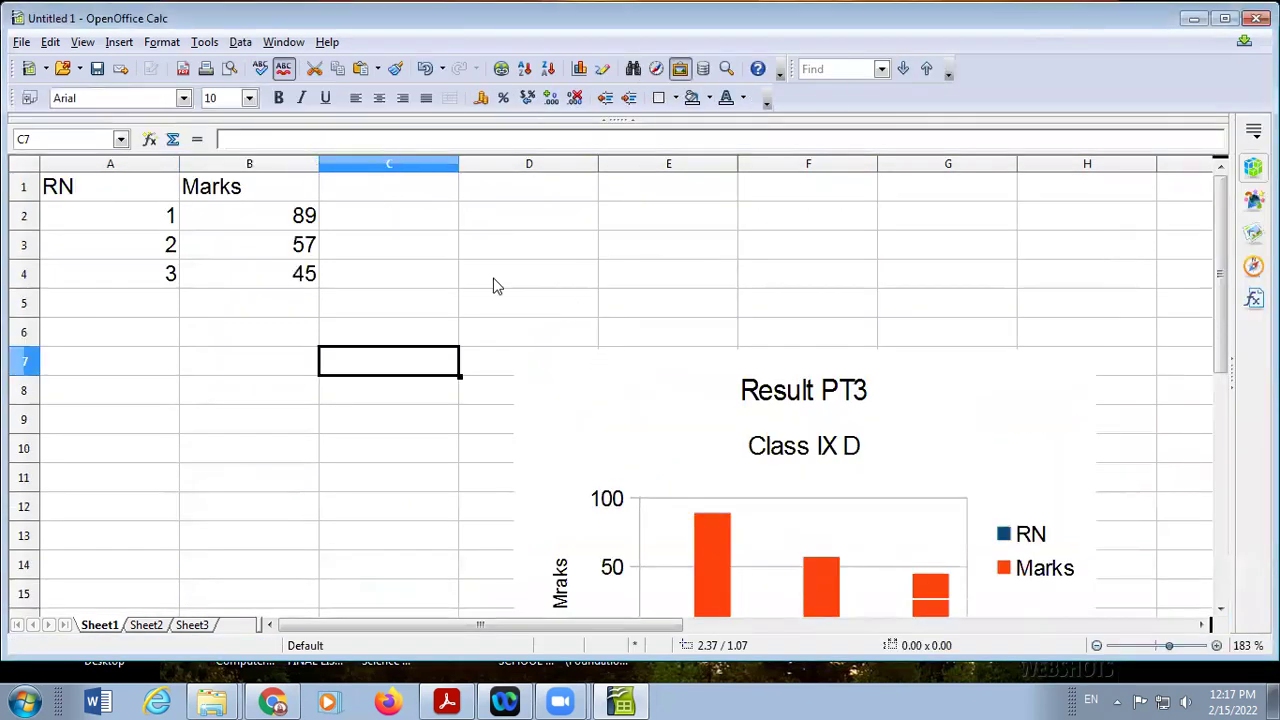
{"action": "left_click", "coordinate": [777, 420]}
{"action": "left_click_drag", "start_coordinate": [749, 360], "coordinate": [738, 179]}
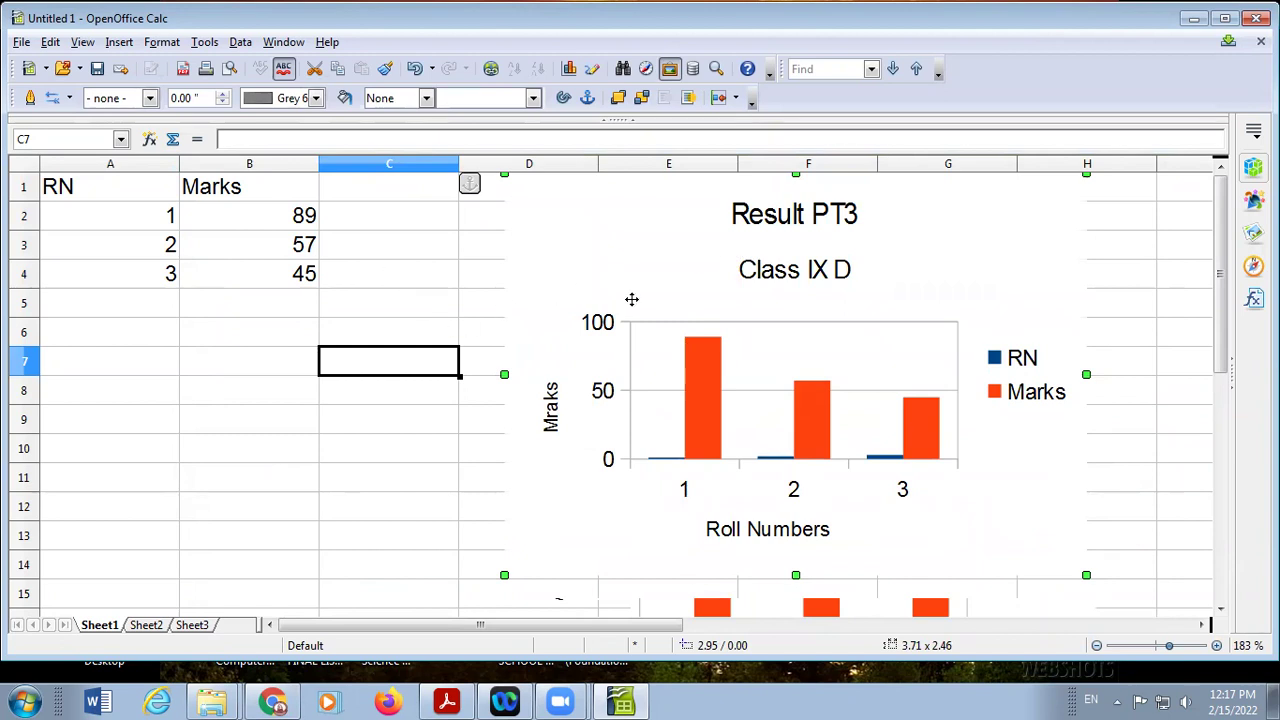
Delete the existing chart and create a default column chart from the marks in B2:B4
{"action": "key", "text": "Delete"}
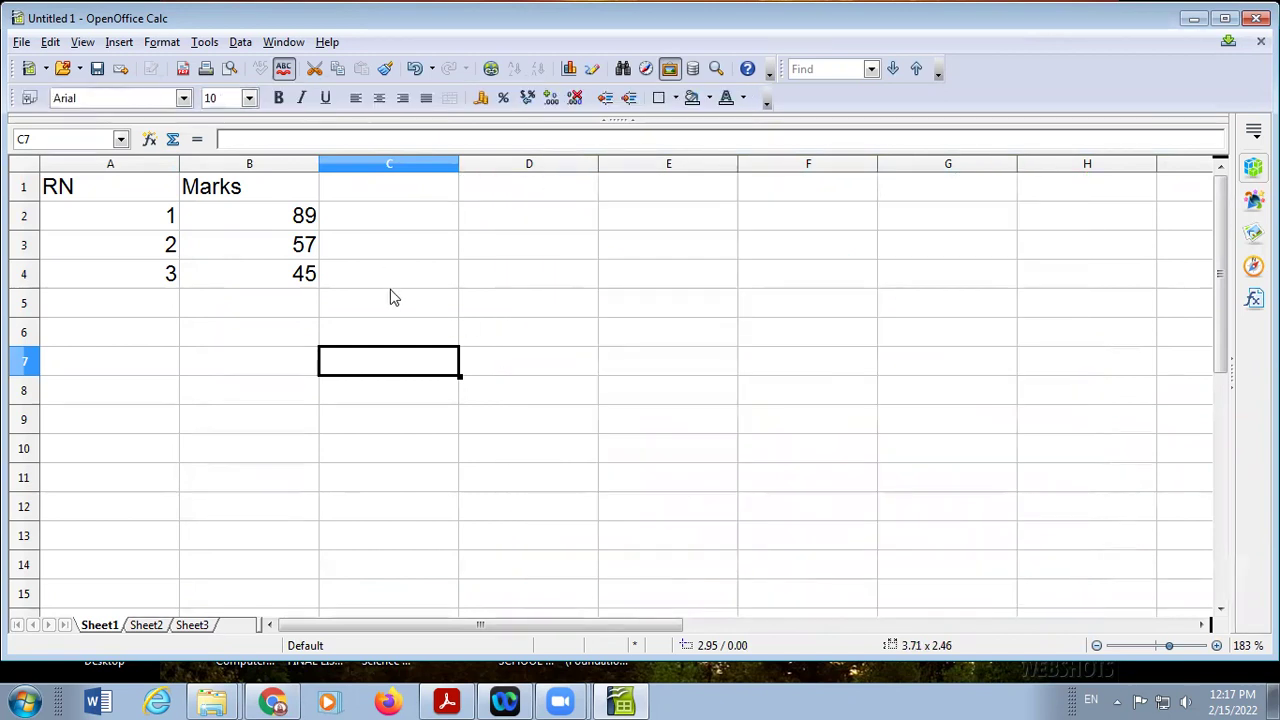
{"action": "left_click_drag", "start_coordinate": [234, 217], "coordinate": [246, 271]}
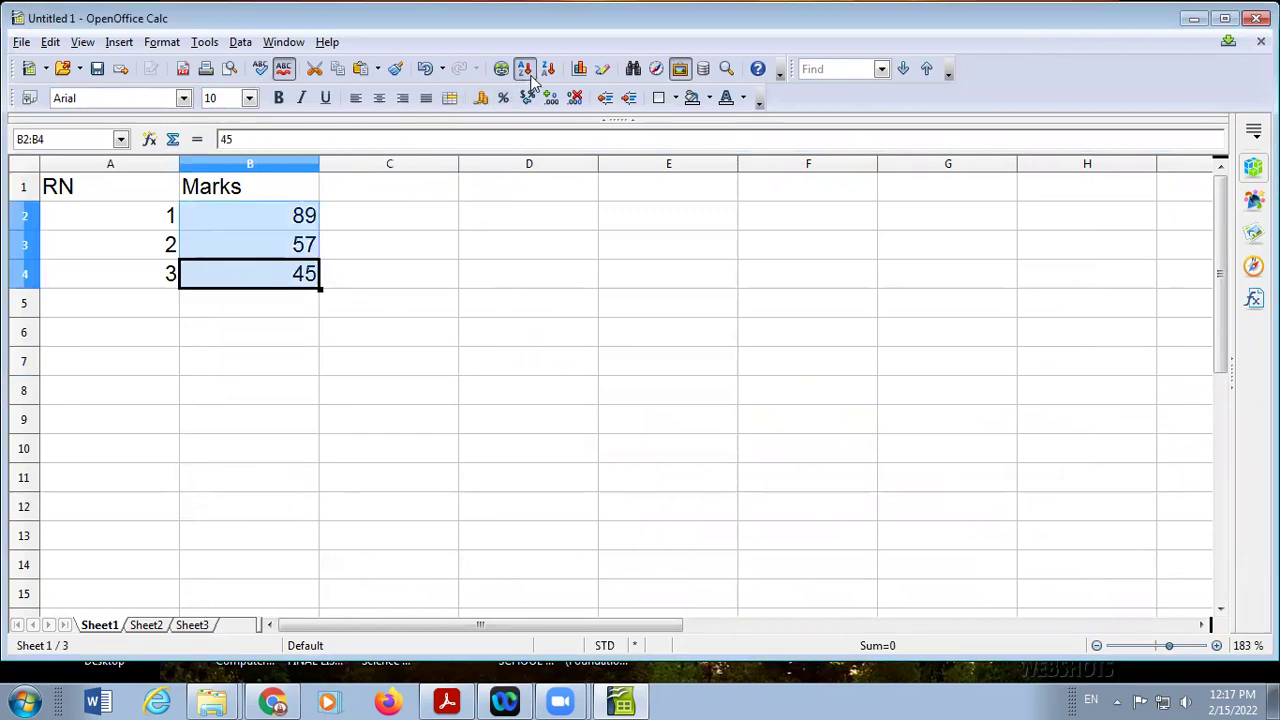
{"action": "left_click", "coordinate": [578, 69]}
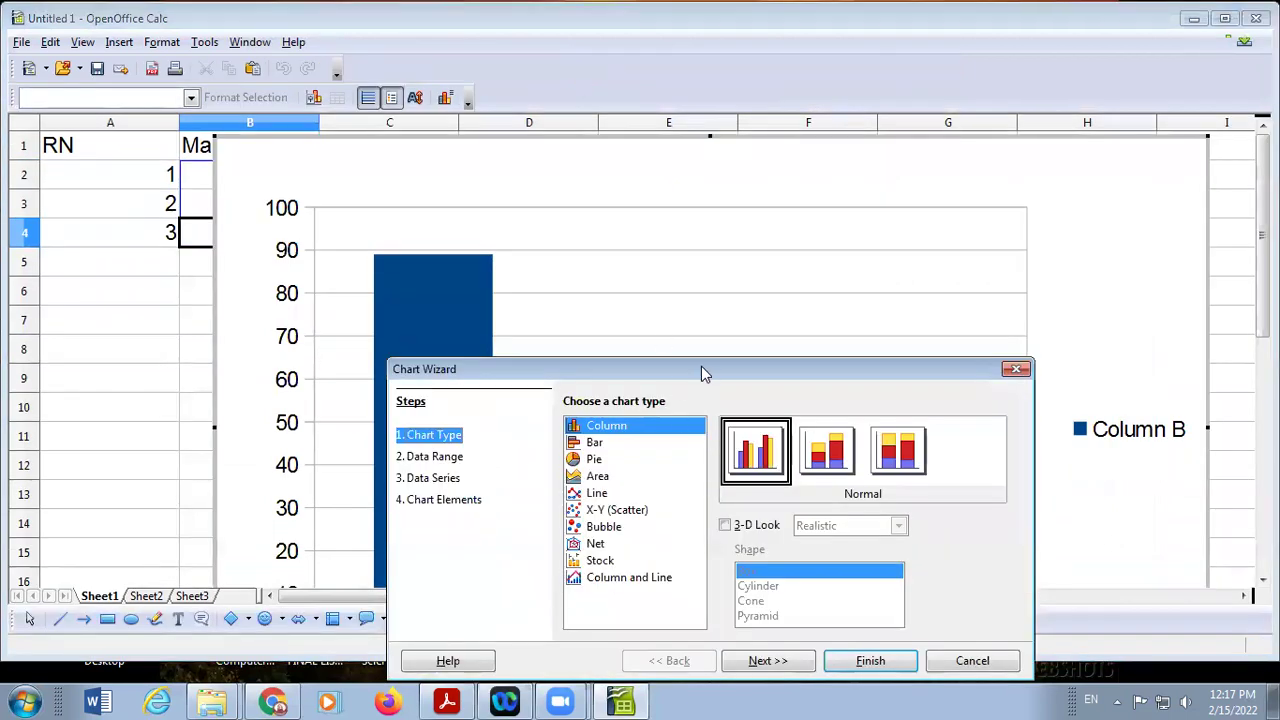
{"action": "left_click_drag", "start_coordinate": [703, 369], "coordinate": [806, 175]}
{"action": "left_click", "coordinate": [980, 463]}
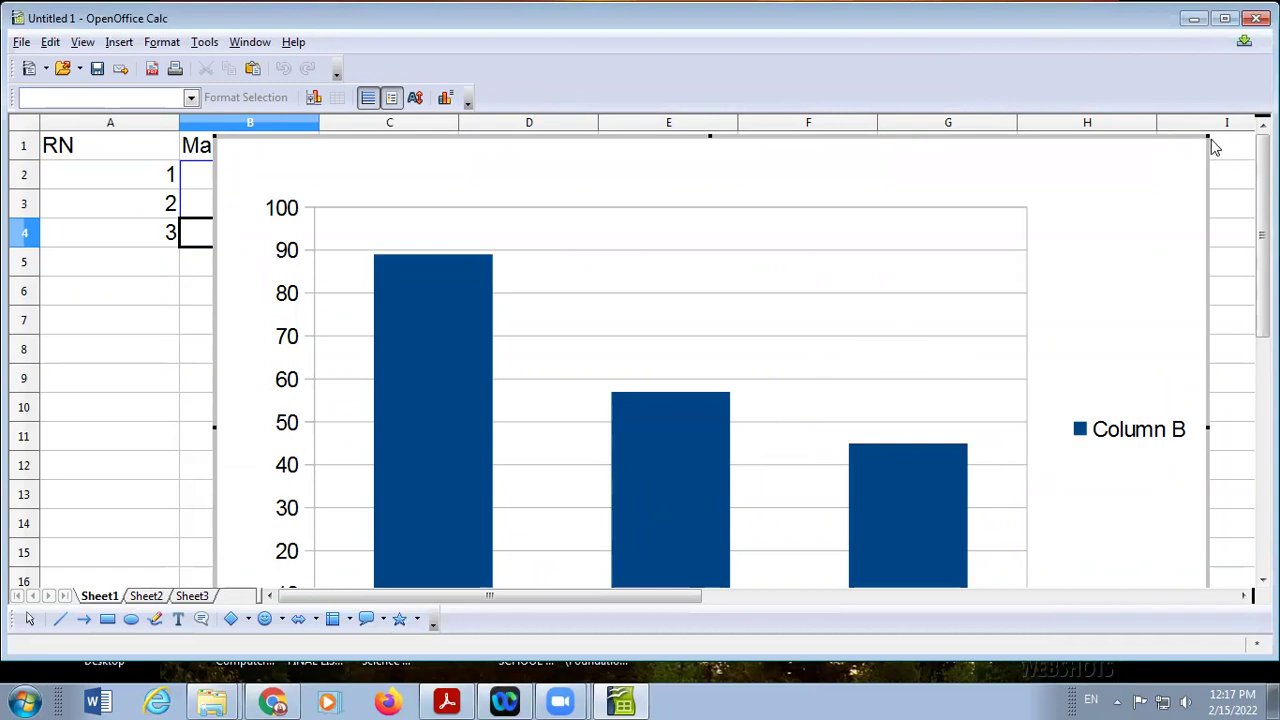
Shrink the new column chart and move it beside the data so that it spans columns C to H
{"action": "left_click_drag", "start_coordinate": [1205, 135], "coordinate": [1051, 249]}
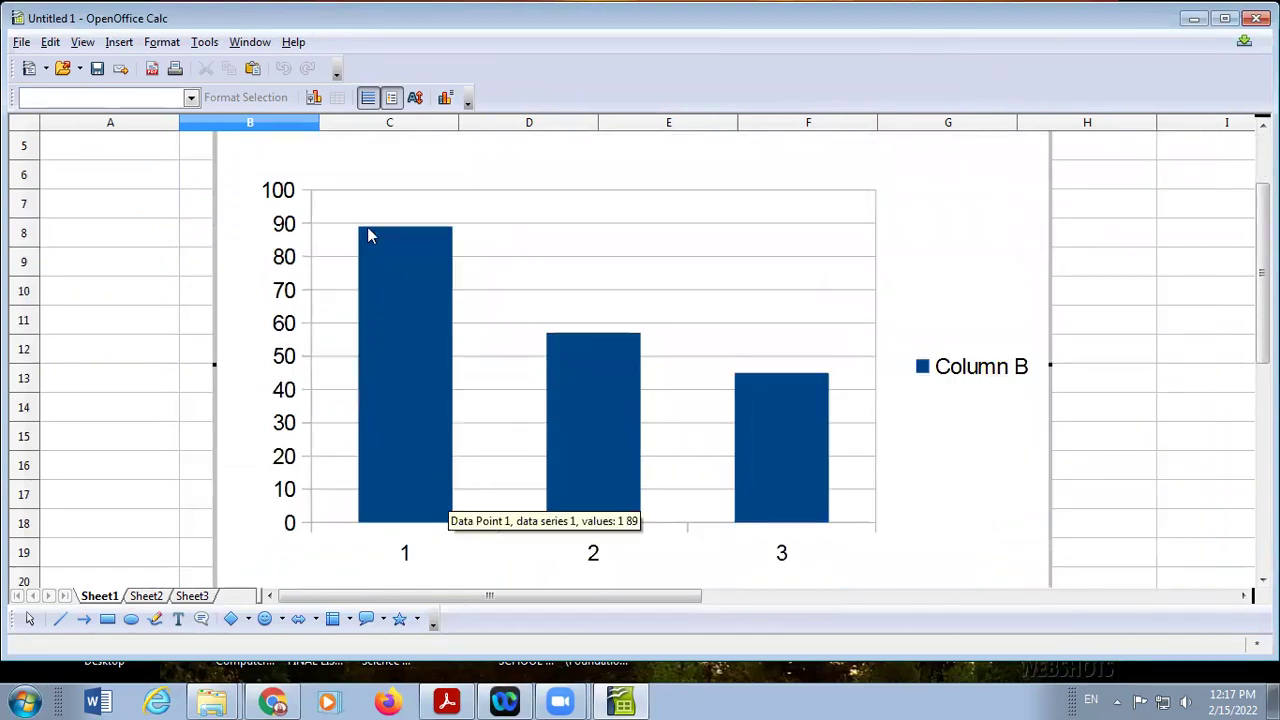
{"action": "left_click_drag", "start_coordinate": [1262, 272], "coordinate": [1262, 230]}
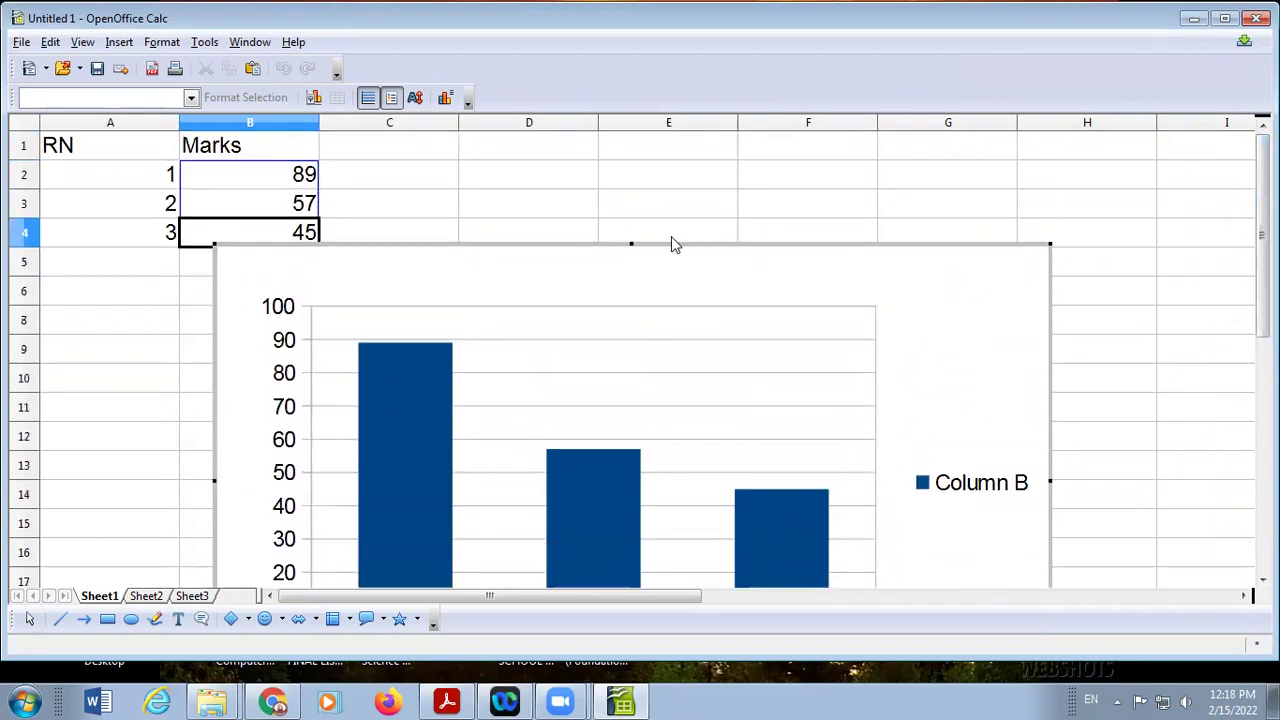
{"action": "left_click_drag", "start_coordinate": [629, 243], "coordinate": [733, 194]}
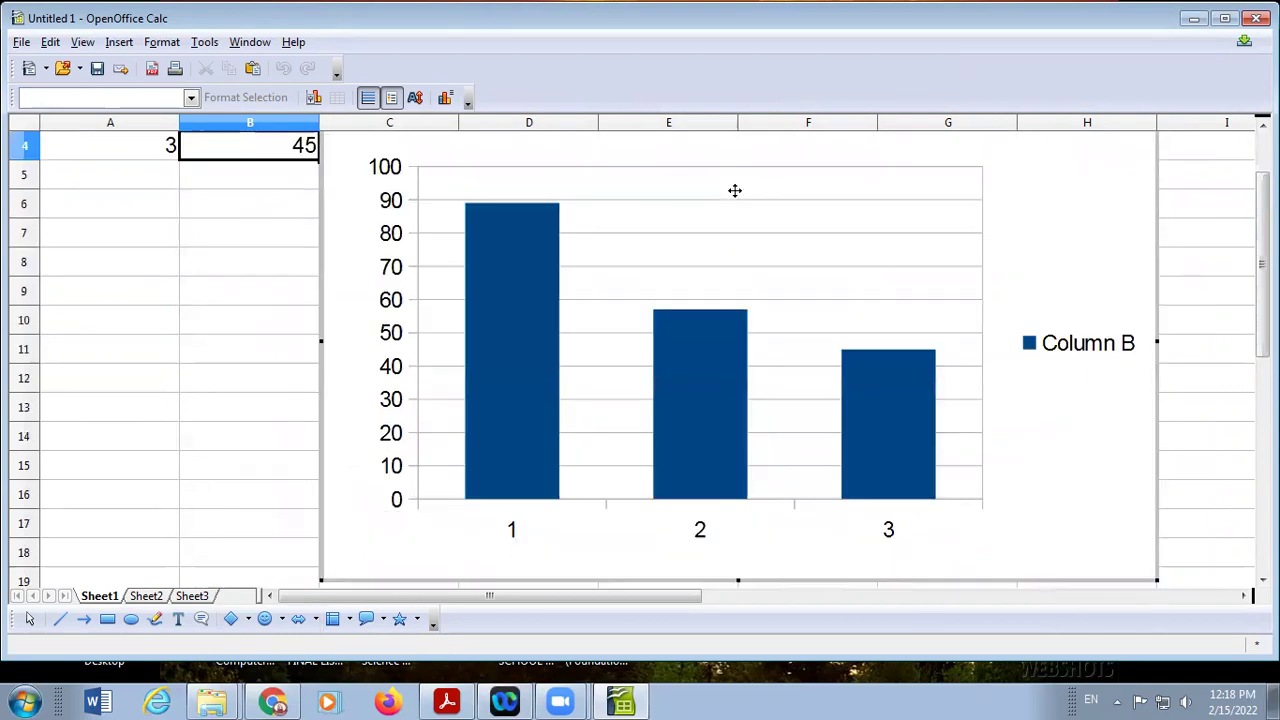
{"action": "mouse_move", "coordinate": [547, 355]}
Find and open Notepad, and place its empty window over the spreadsheet
{"action": "left_click", "coordinate": [20, 700]}
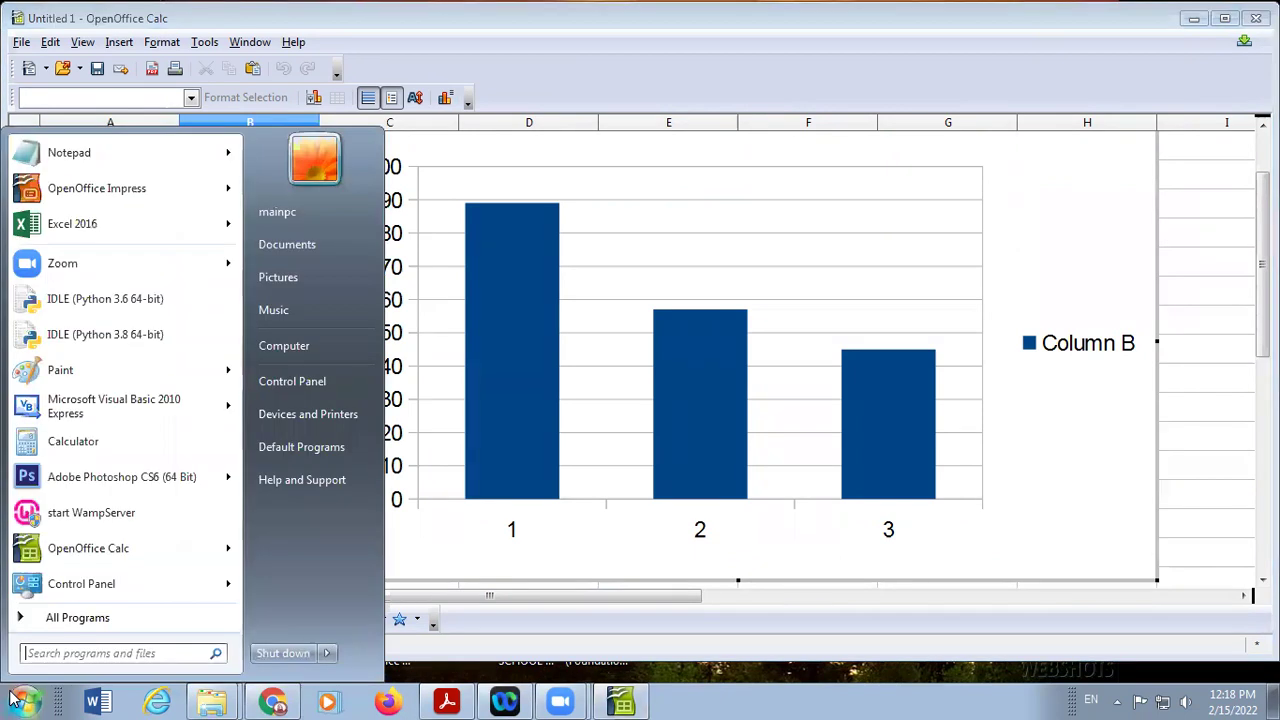
{"action": "type", "text": "notes"}
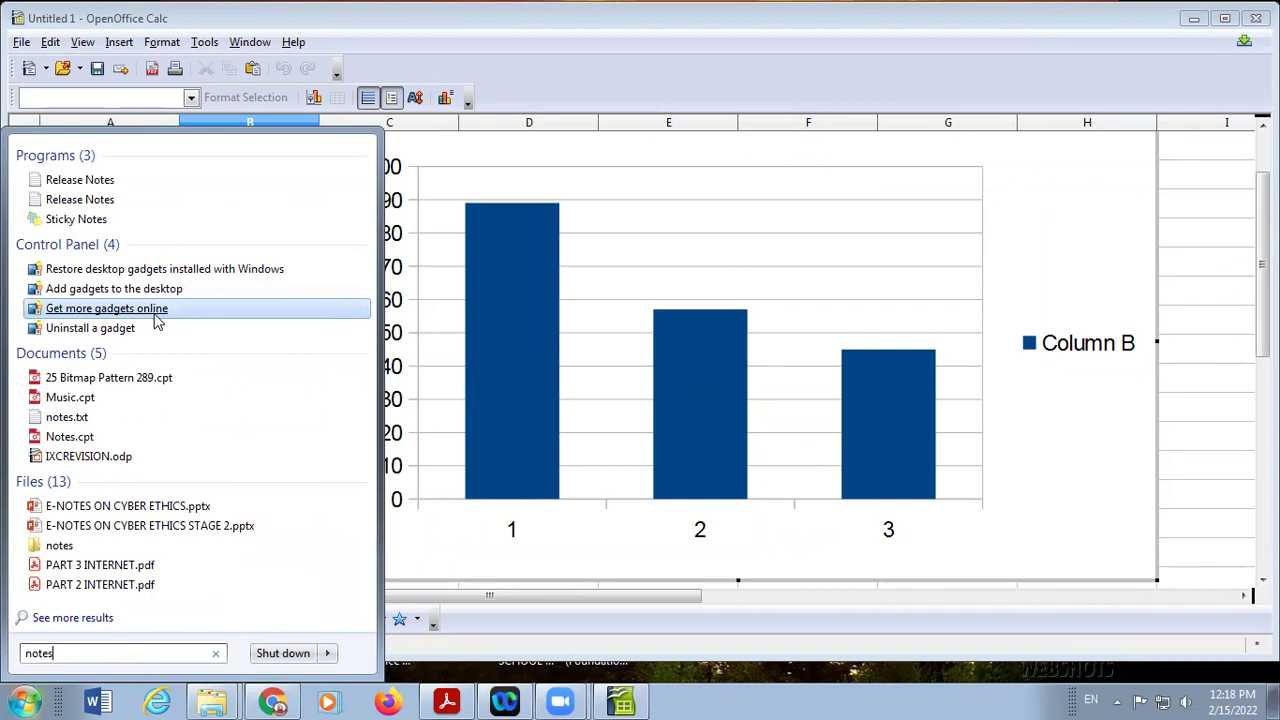
{"action": "key", "text": "BackSpace"}
{"action": "key", "text": "BackSpace"}
{"action": "key", "text": "BackSpace"}
{"action": "key", "text": "BackSpace"}
{"action": "key", "text": "BackSpace"}
{"action": "type", "text": "not"}
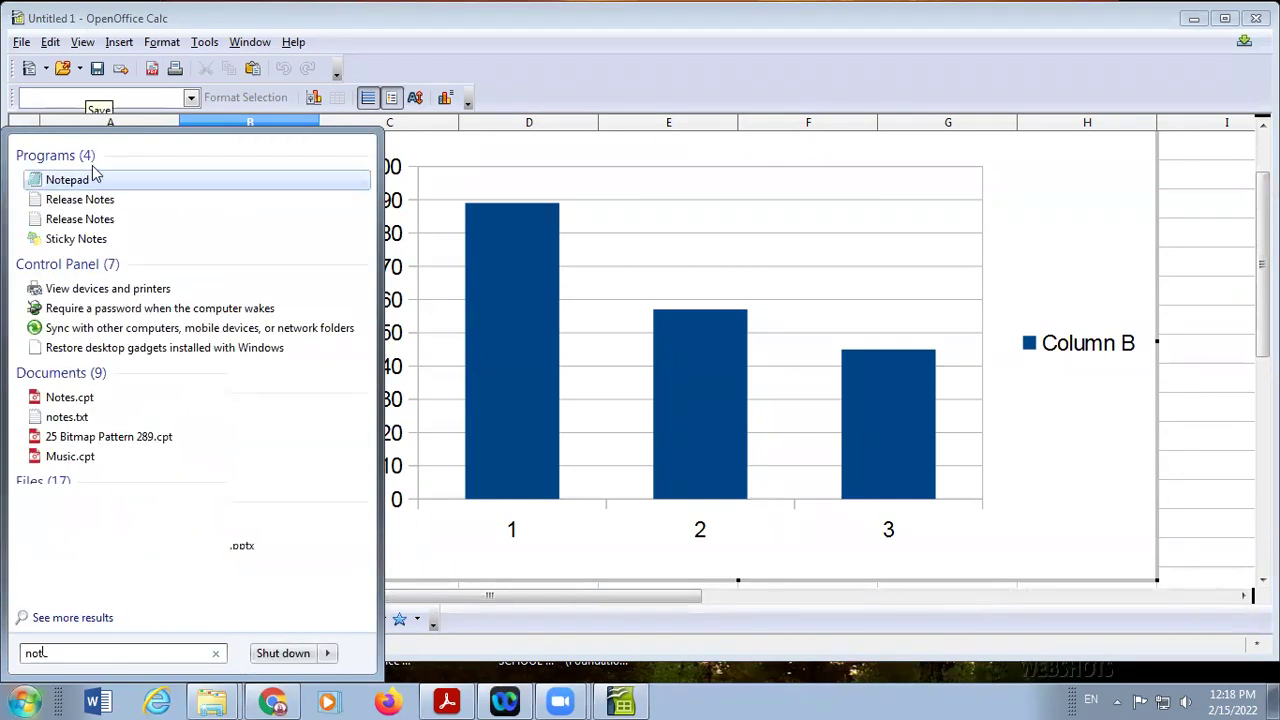
{"action": "left_click", "coordinate": [83, 185]}
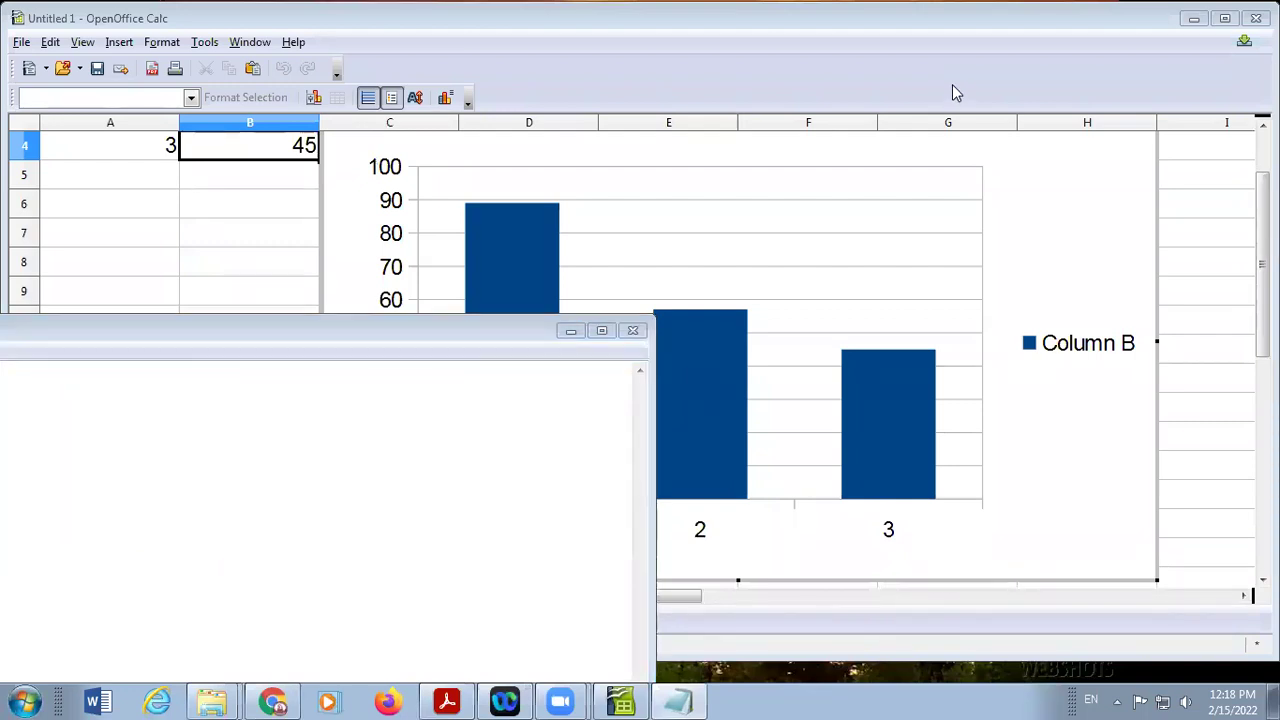
{"action": "left_click_drag", "start_coordinate": [684, 139], "coordinate": [652, 199]}
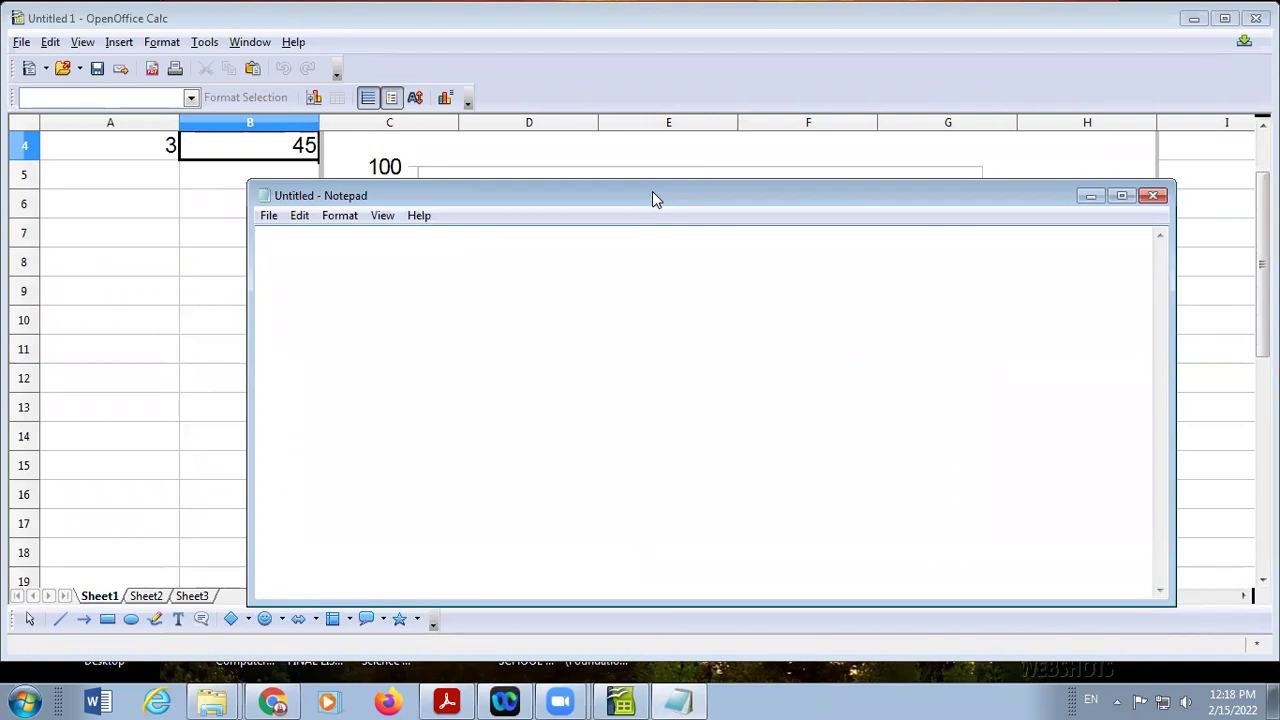
Write "Chart Area" and "Chart Title" as the first two lines of the Notepad list
{"action": "type", "text": "Cha"}
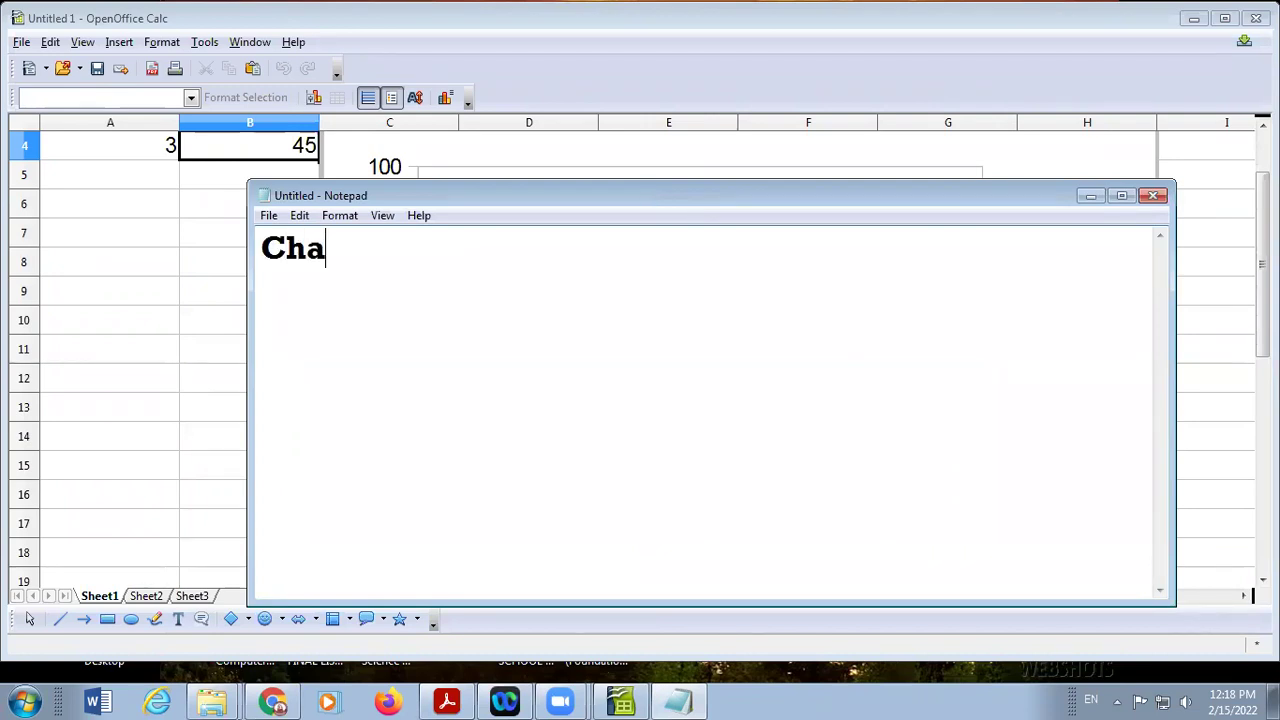
{"action": "type", "text": "rt Area"}
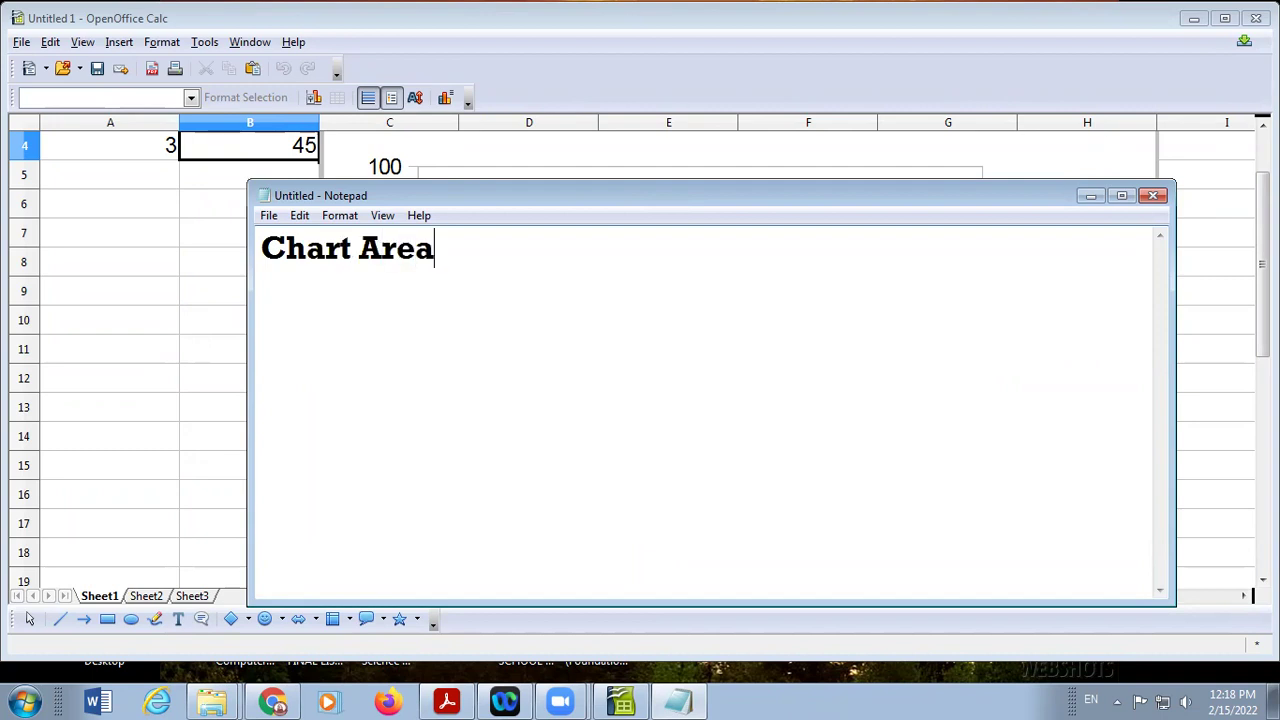
{"action": "key", "text": "Return"}
{"action": "type", "text": "Char"}
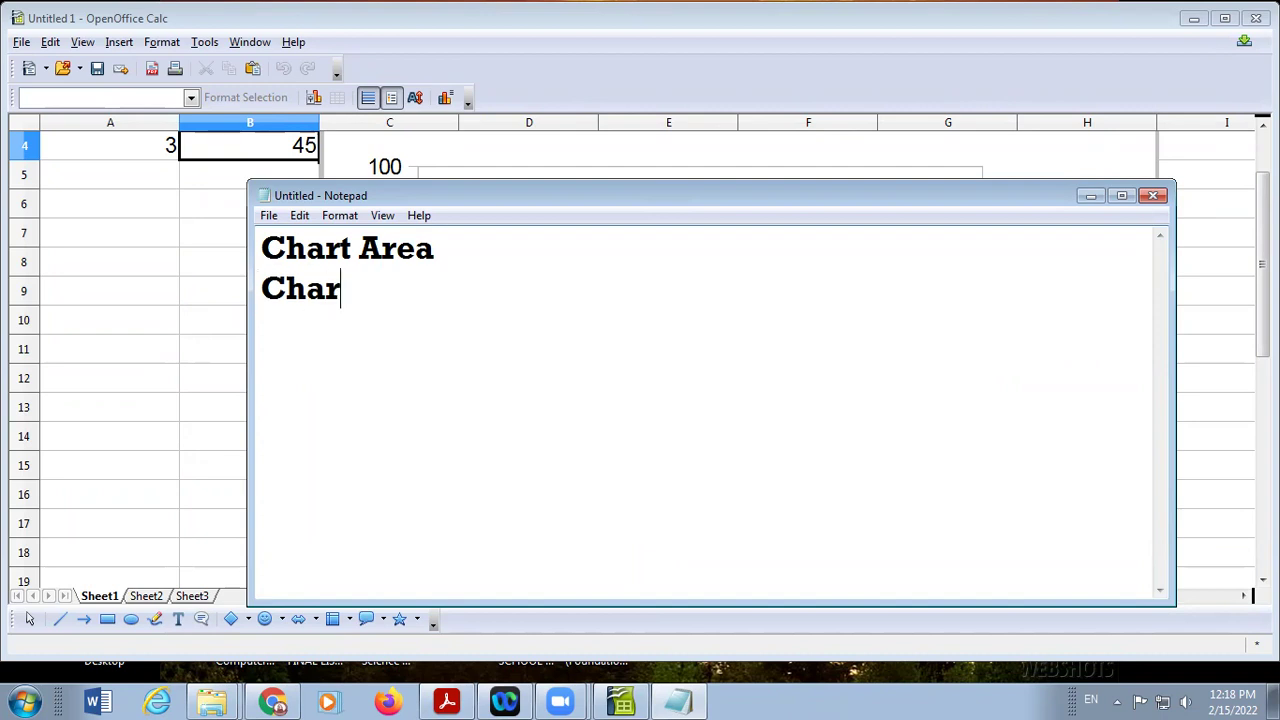
{"action": "type", "text": "t Title"}
{"action": "key", "text": "Return"}
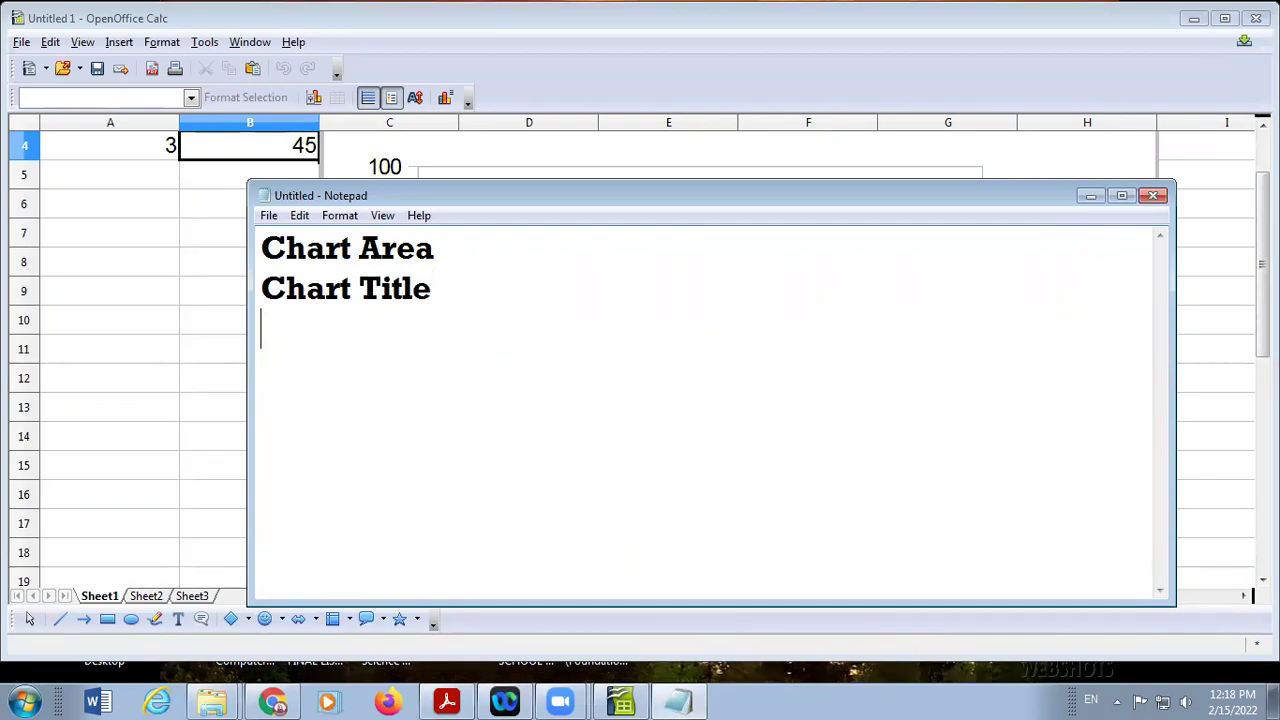
Add "X-Axis" and "Y Axis" on separate lines below "Chart Title"
{"action": "type", "text": "Ch"}
{"action": "key", "text": "BackSpace"}
{"action": "key", "text": "BackSpace"}
{"action": "type", "text": "X-Axis"}
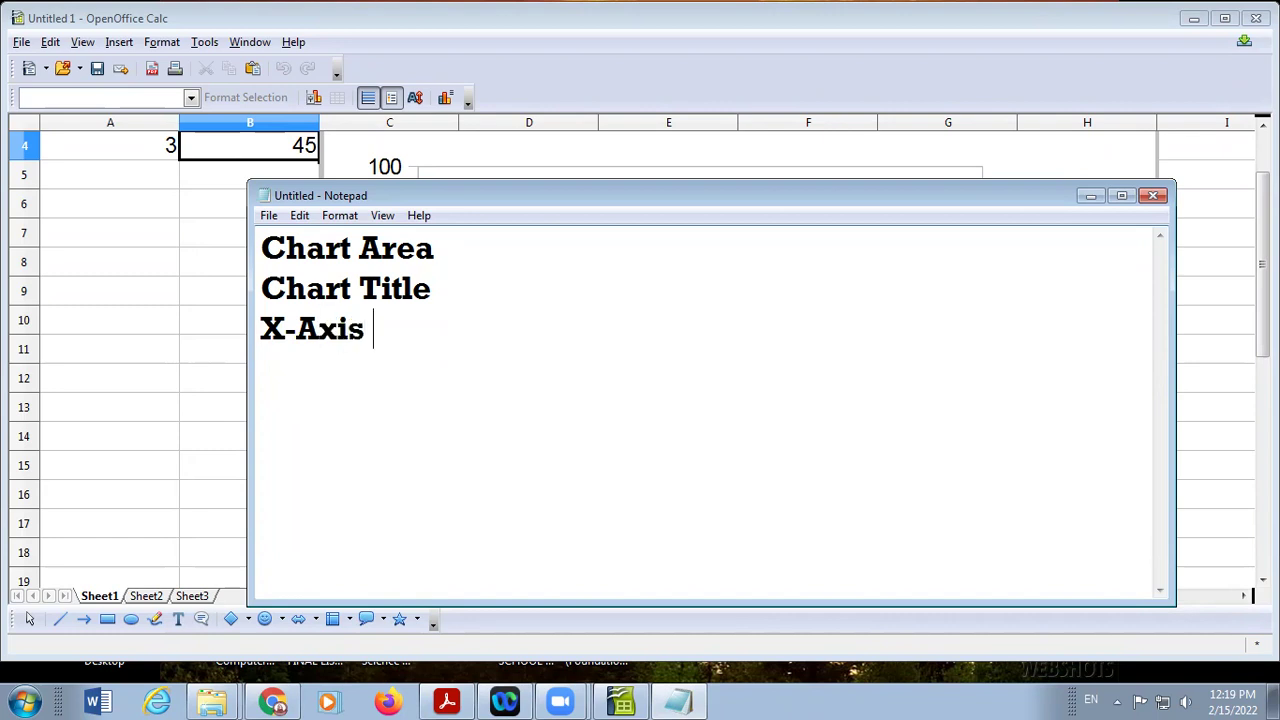
{"action": "key", "text": "Return"}
{"action": "type", "text": "Y Axis"}
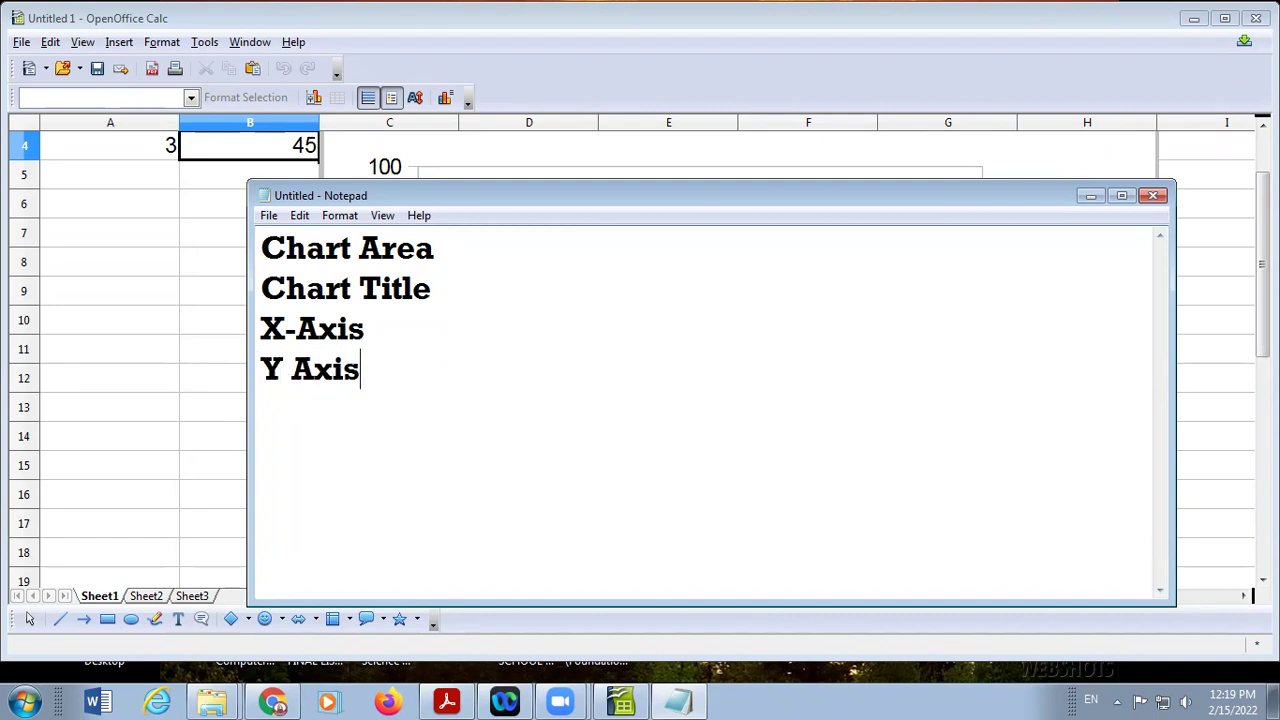
Add the line "Axes Titles" below "Y Axis" and start a new line
{"action": "key", "text": "Return"}
{"action": "type", "text": "Axi"}
{"action": "type", "text": "s"}
{"action": "key", "text": "BackSpace"}
{"action": "type", "text": "xes Titles"}
{"action": "key", "text": "Return"}
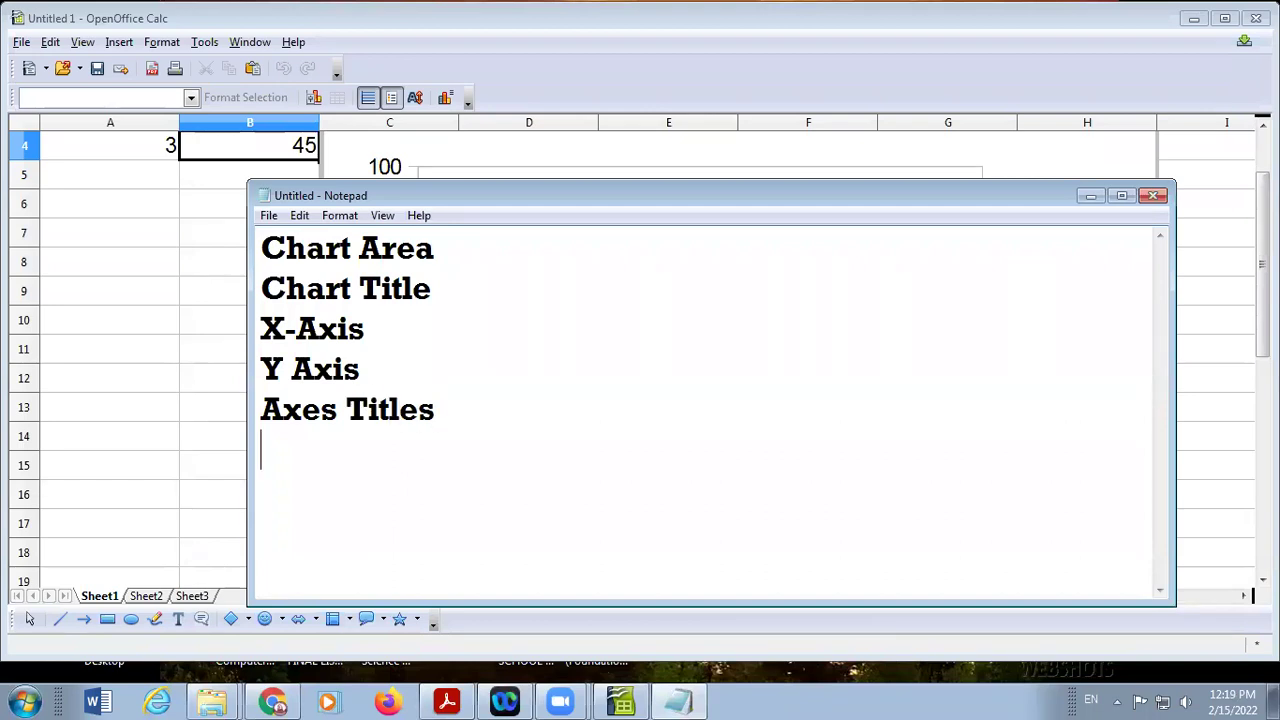
Add "Plot Area" and "Data Series" on separate lines to the list of chart parts
{"action": "type", "text": "Plot "}
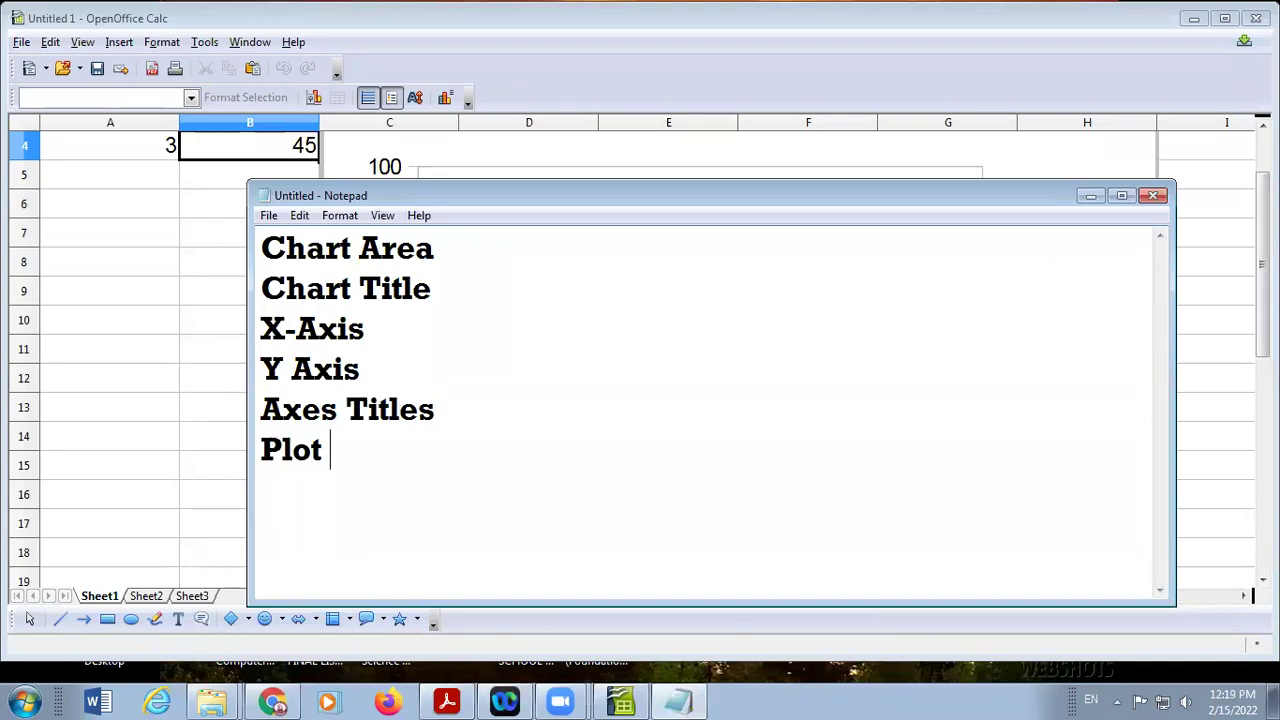
{"action": "type", "text": "Area"}
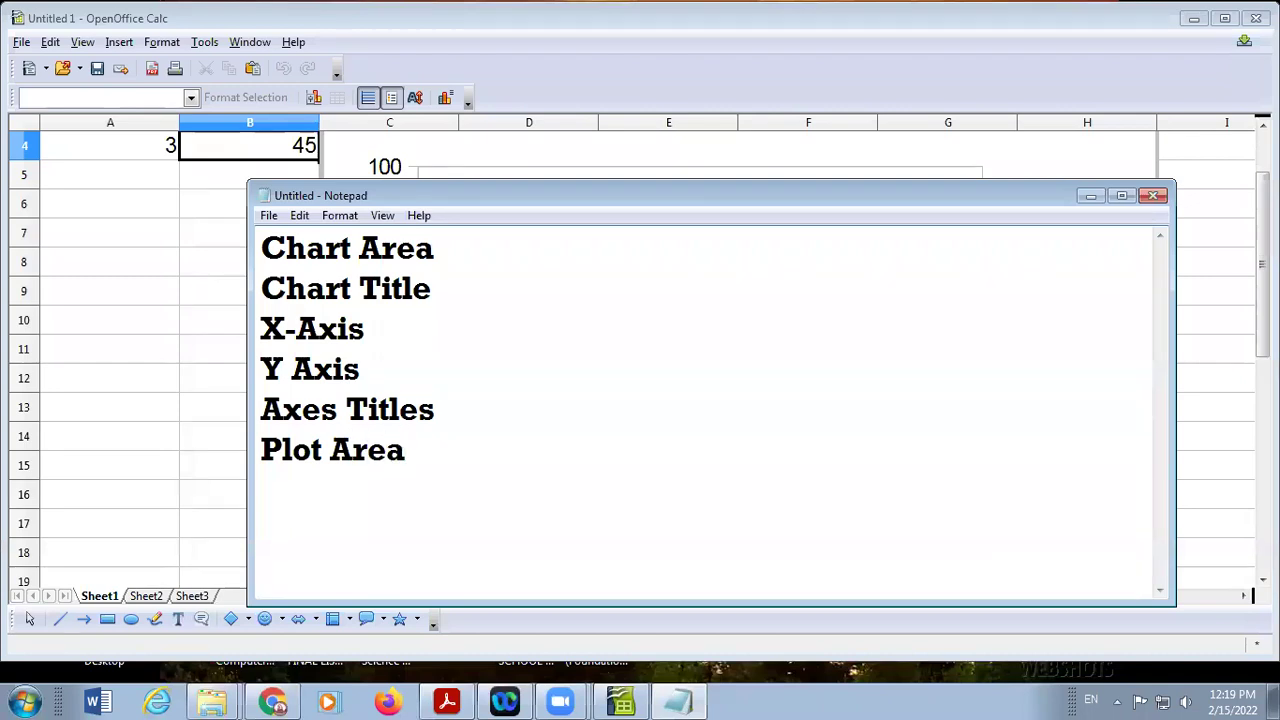
{"action": "key", "text": "Return"}
{"action": "type", "text": "Data "}
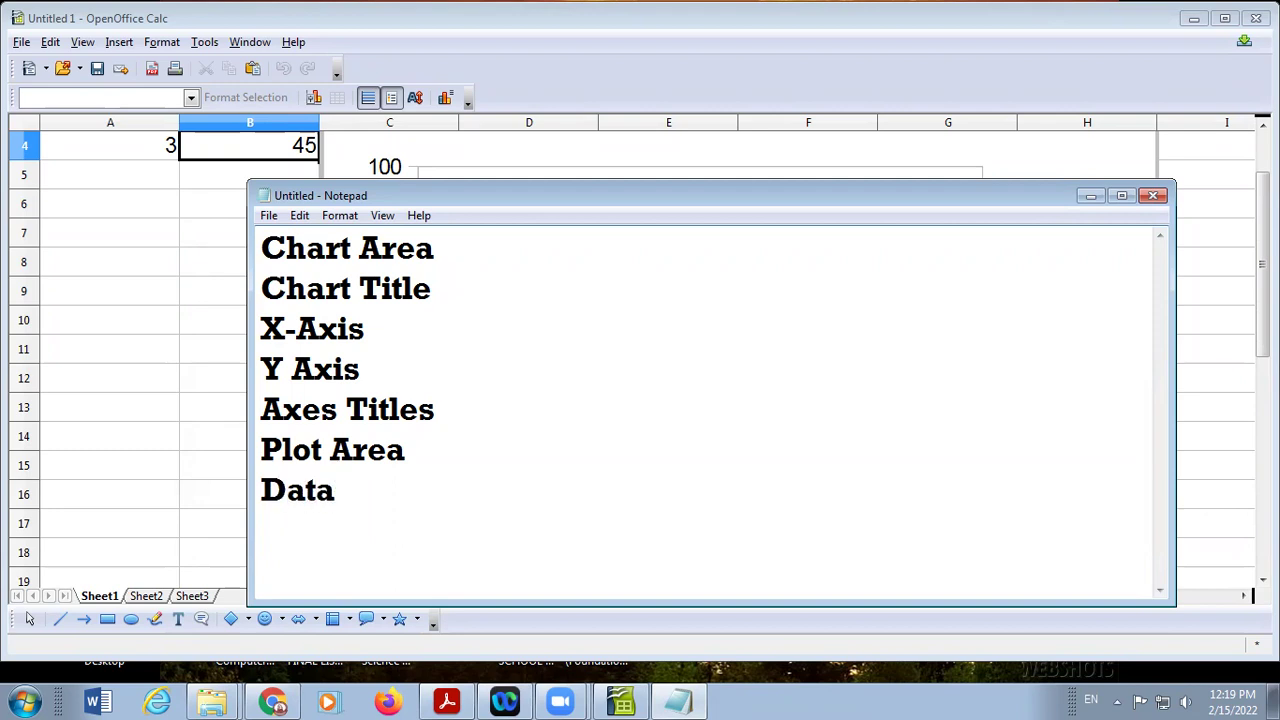
{"action": "type", "text": "Series"}
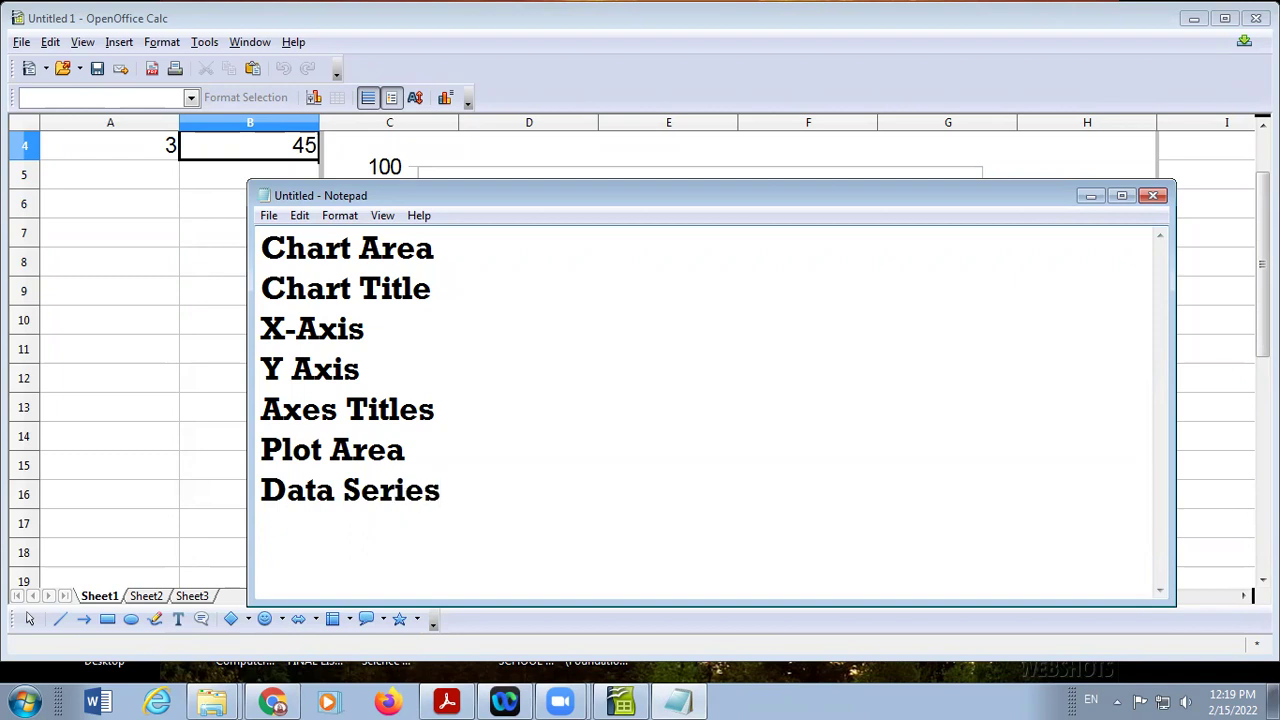
Complete the list with the lines "Legend", "Data Lbel" and "Gridlines"
{"action": "key", "text": "Return"}
{"action": "type", "text": "Legend"}
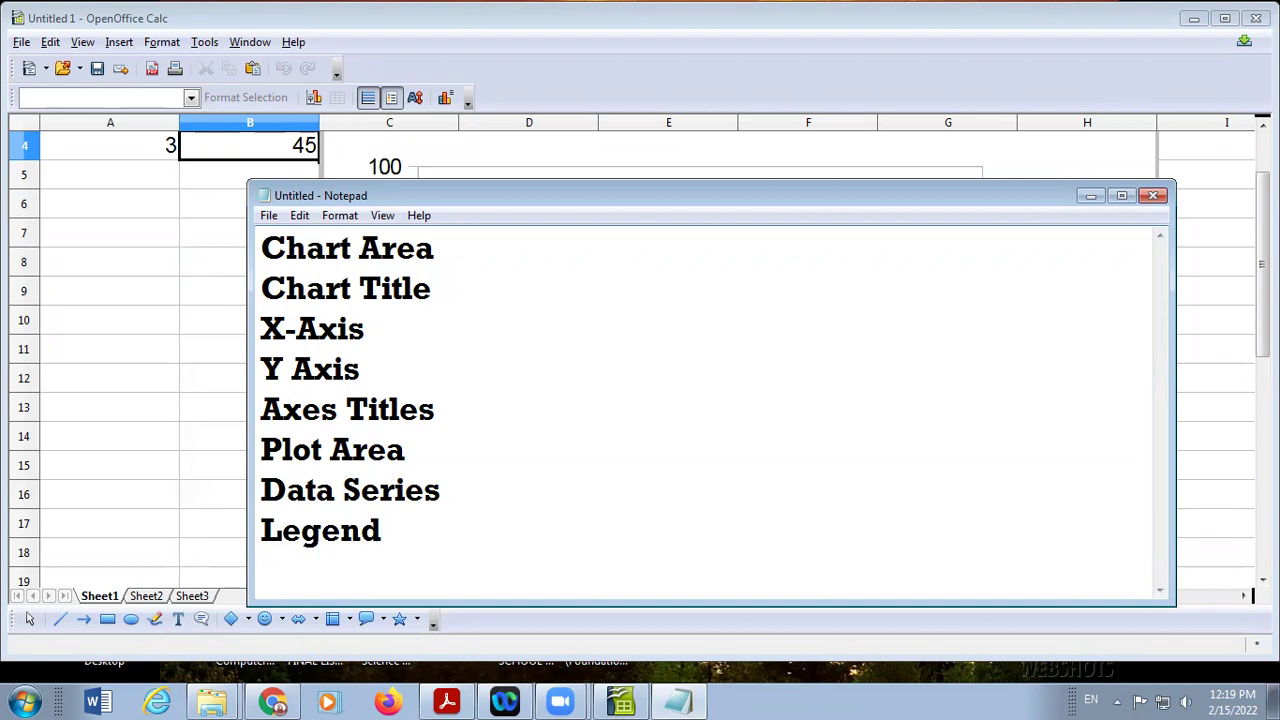
{"action": "key", "text": "Return"}
{"action": "type", "text": "Data"}
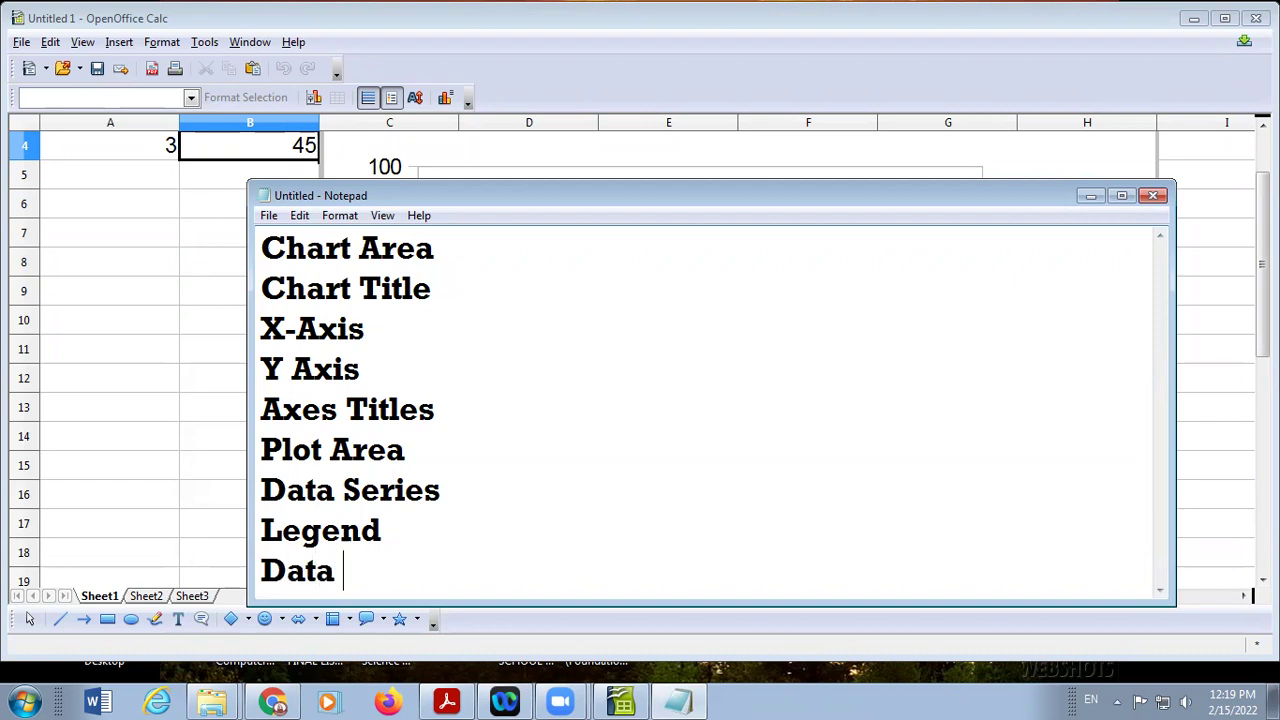
{"action": "type", "text": " Lbel"}
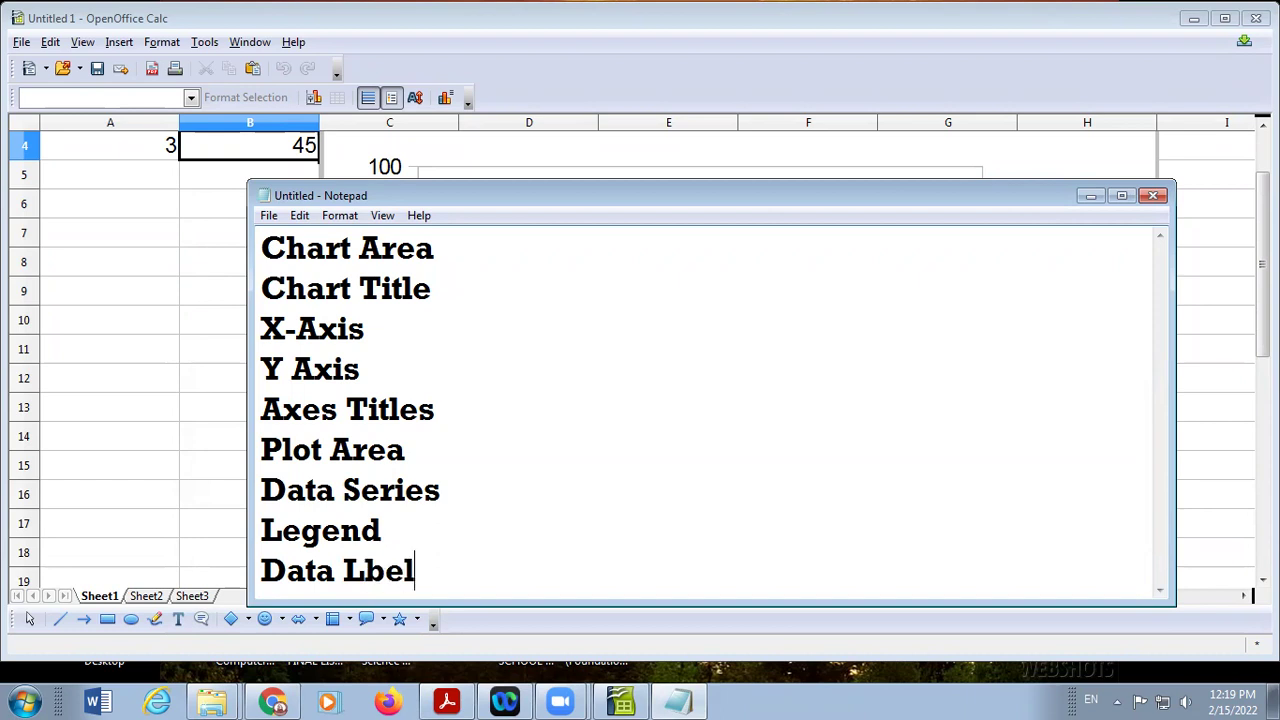
{"action": "key", "text": "Return"}
{"action": "type", "text": "Gridlines"}
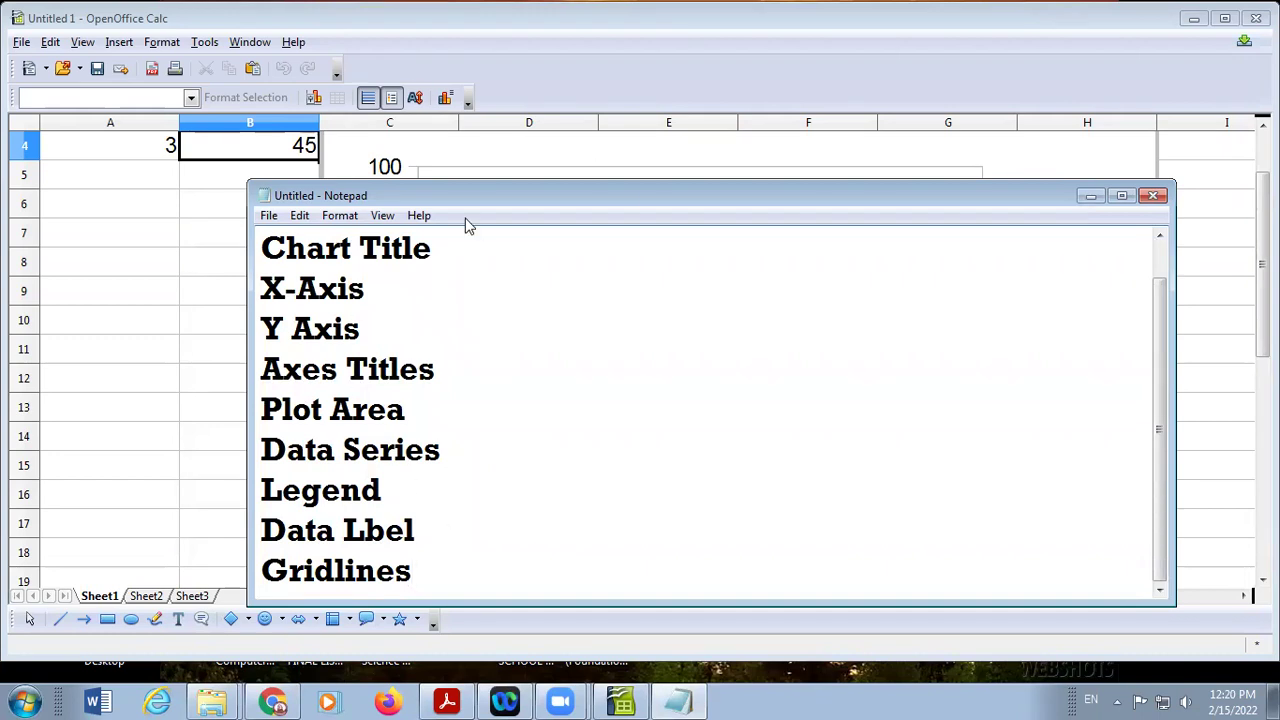
Move the Notepad window aside, return to OpenOffice Calc and shift the plot slightly down and to the right within the chart
{"action": "left_click_drag", "start_coordinate": [463, 197], "coordinate": [258, 459]}
{"action": "left_click", "coordinate": [491, 243]}
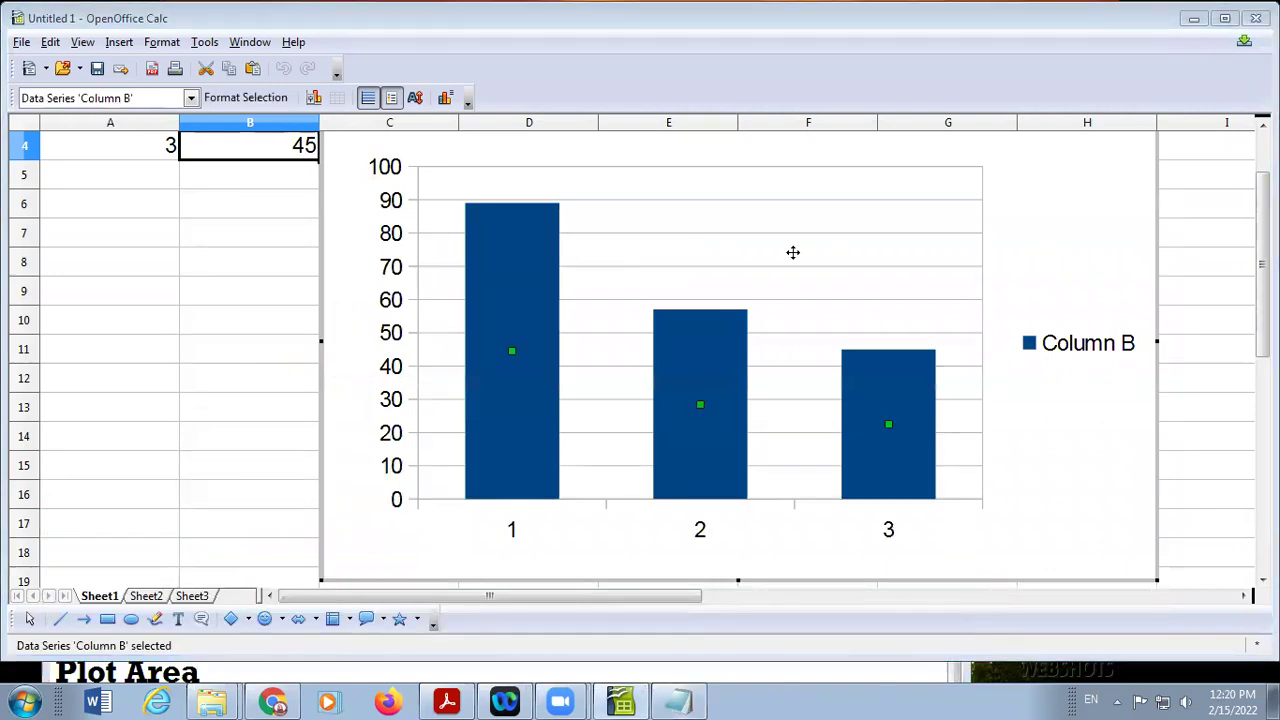
{"action": "left_click_drag", "start_coordinate": [477, 154], "coordinate": [491, 177]}
Select the chart area and the plot in turn to identify these parts of the chart
{"action": "left_click", "coordinate": [377, 163]}
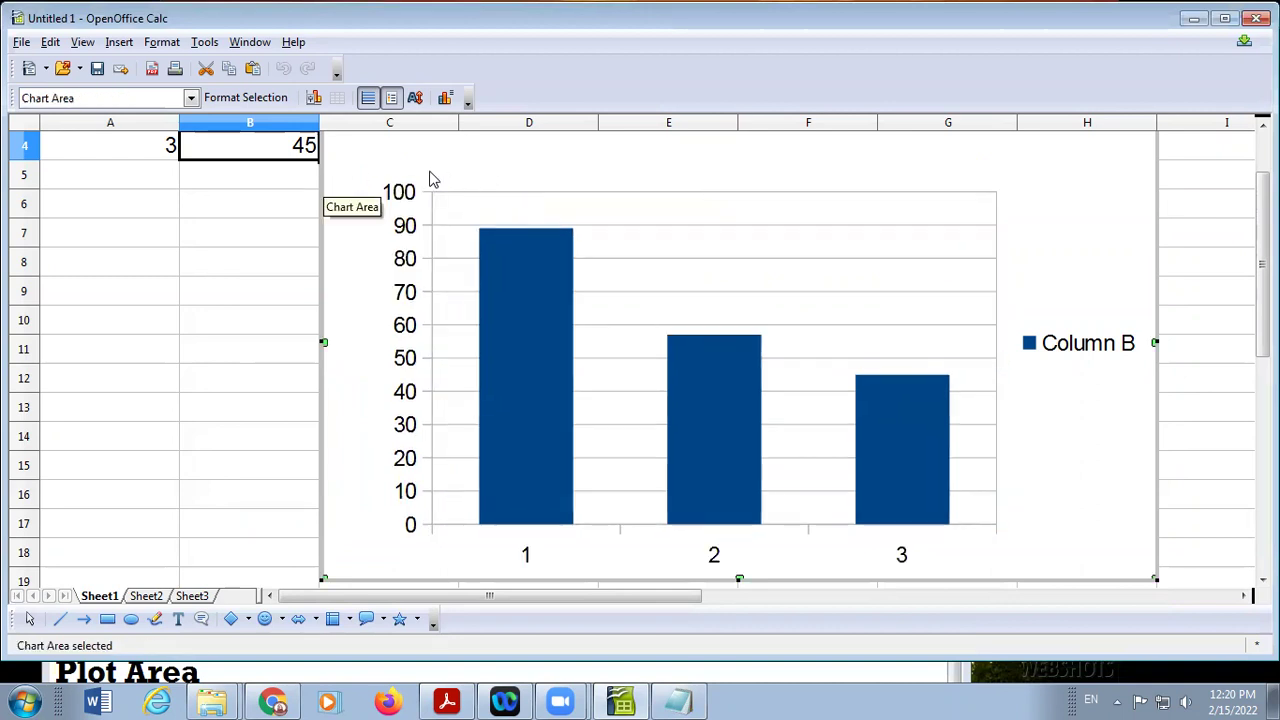
{"action": "left_click", "coordinate": [519, 212]}
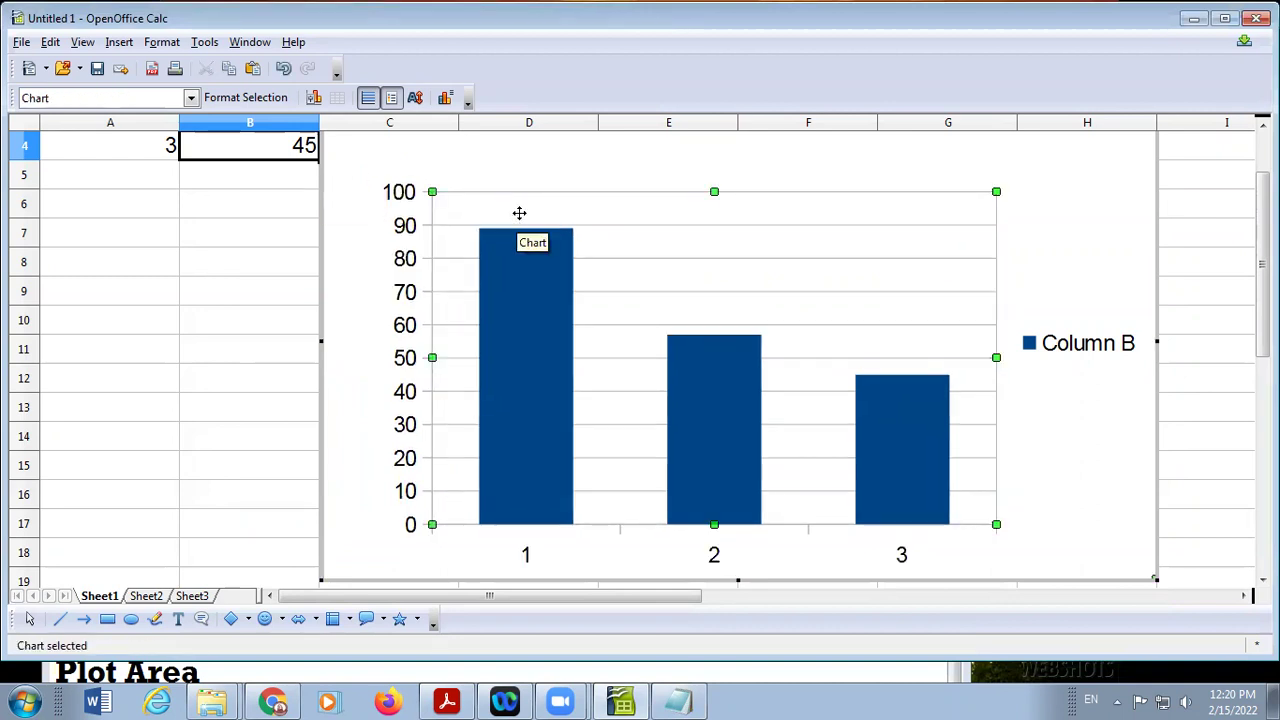
{"action": "double_click", "coordinate": [471, 229]}
{"action": "left_click", "coordinate": [880, 147]}
{"action": "left_click", "coordinate": [350, 172]}
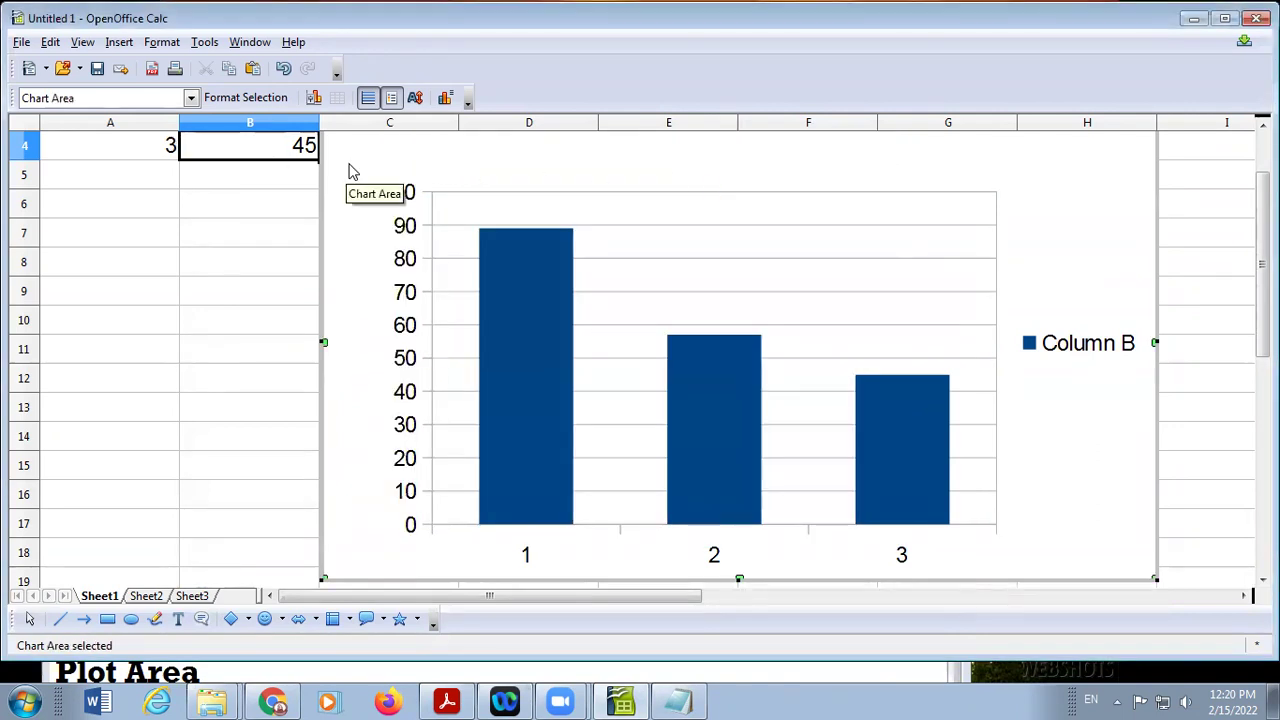
{"action": "left_click", "coordinate": [165, 45]}
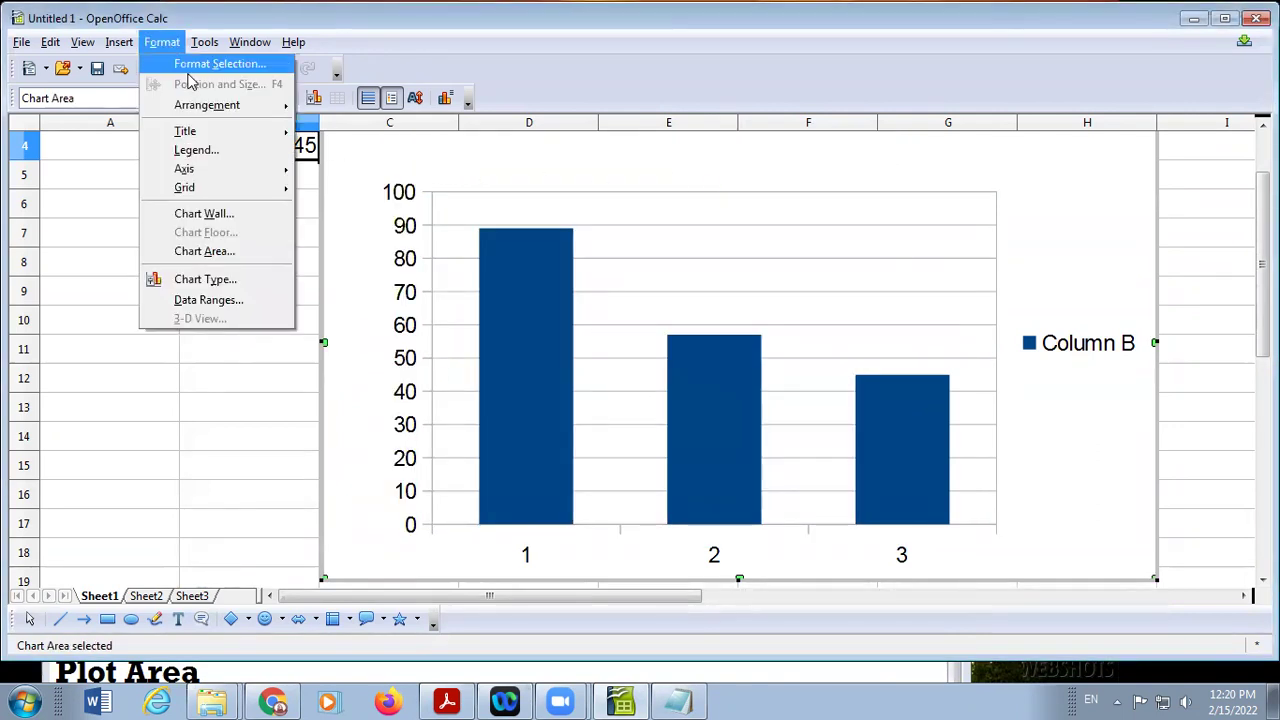
{"action": "mouse_move", "coordinate": [208, 175]}
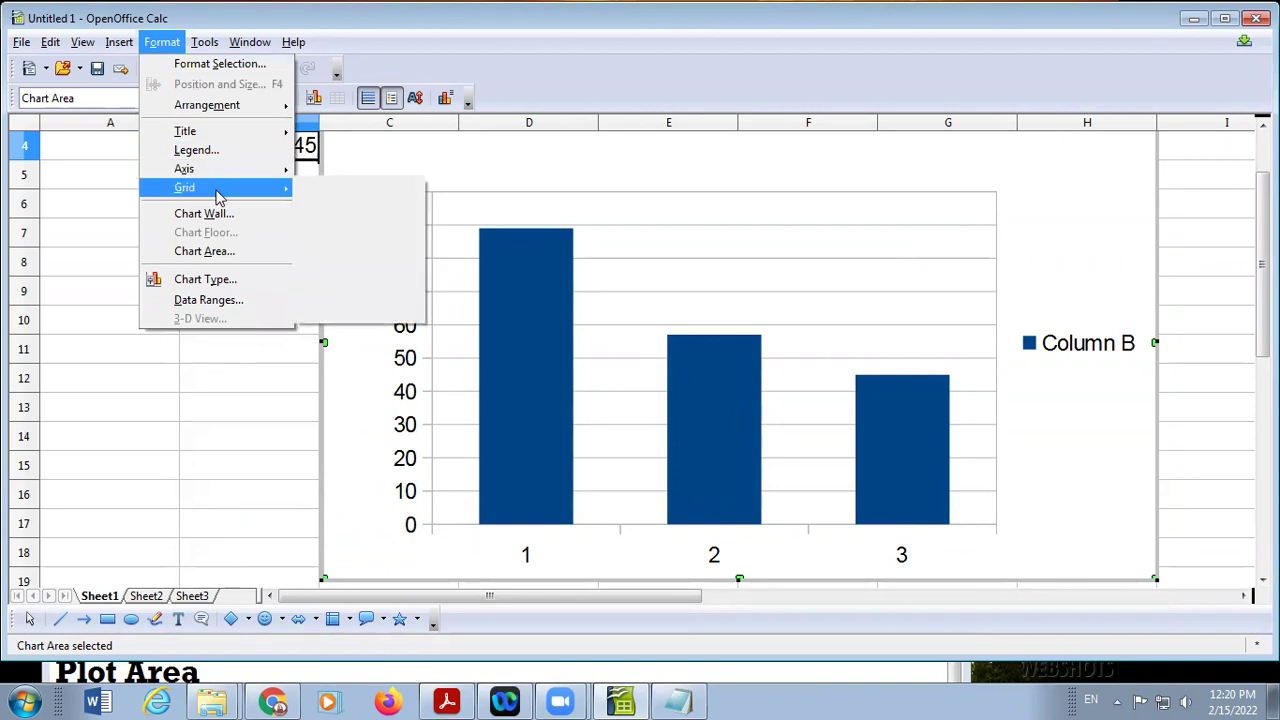
{"action": "mouse_move", "coordinate": [247, 137]}
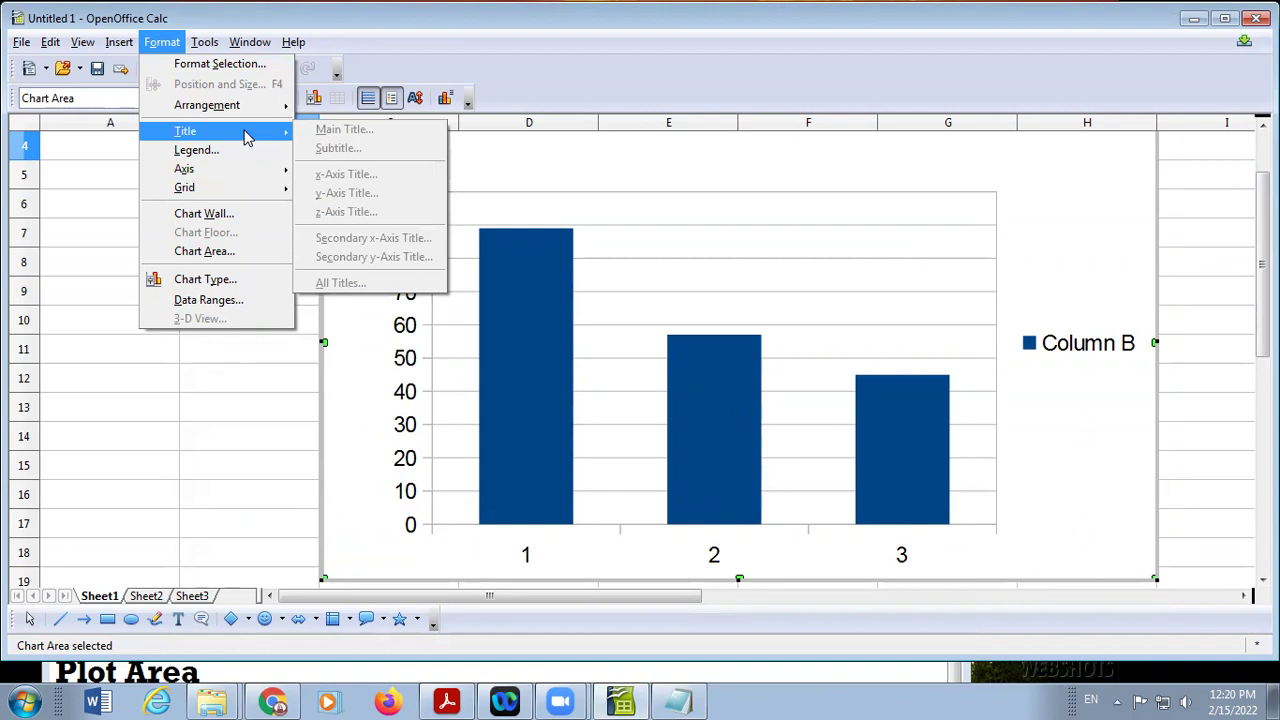
{"action": "mouse_move", "coordinate": [195, 45]}
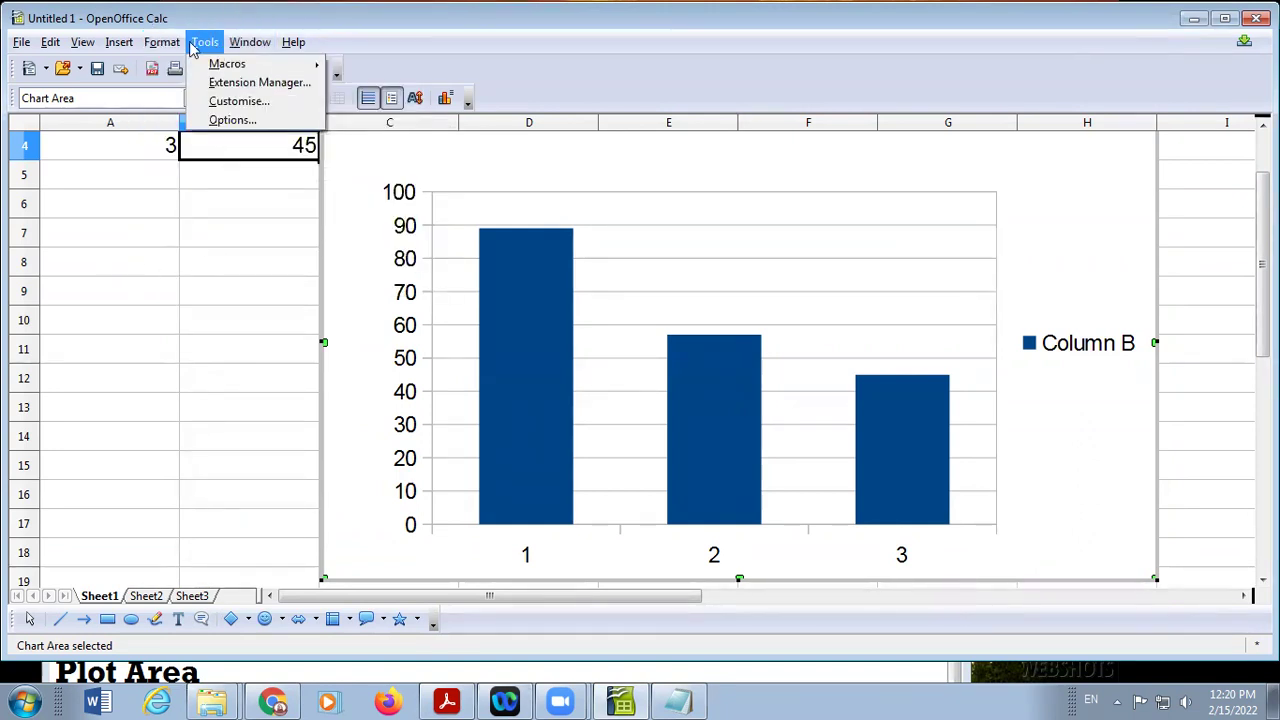
Open the chart type settings and preview the Bar, Pie, Area, Line, X-Y (Scatter), Bubble and Net types in turn on the marks chart
{"action": "left_click", "coordinate": [212, 279]}
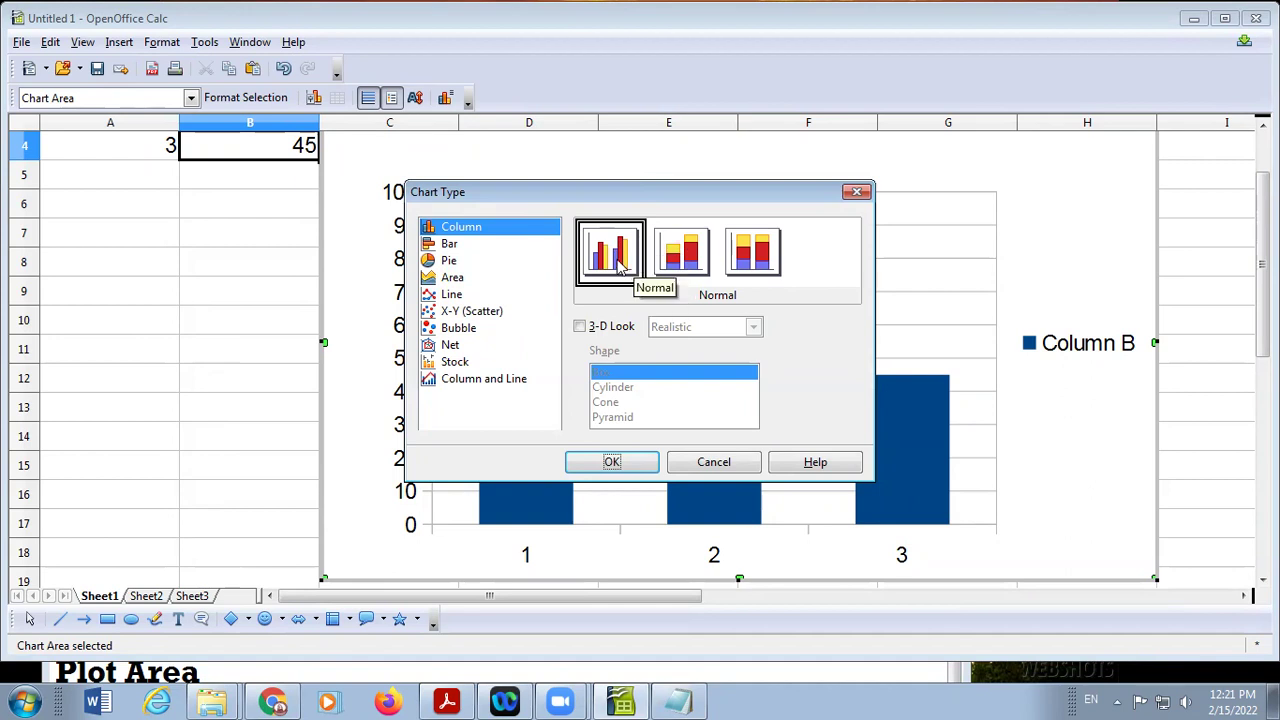
{"action": "left_click", "coordinate": [450, 251]}
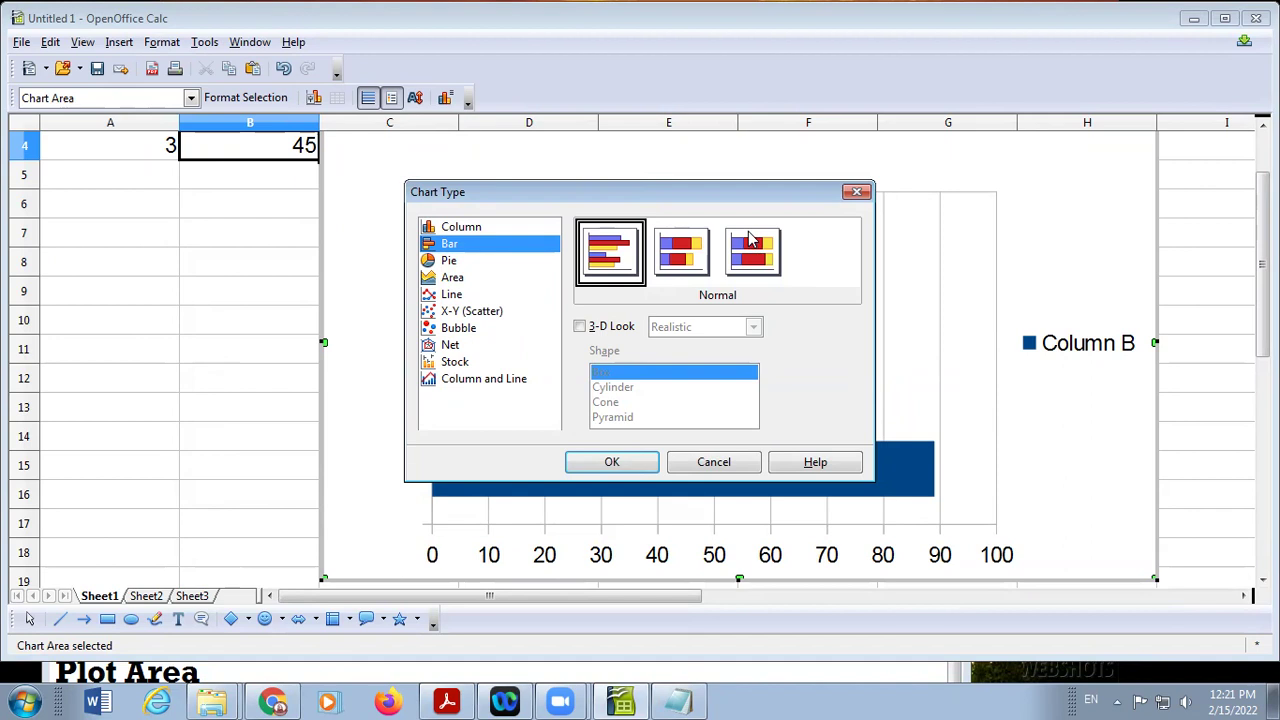
{"action": "left_click", "coordinate": [450, 262]}
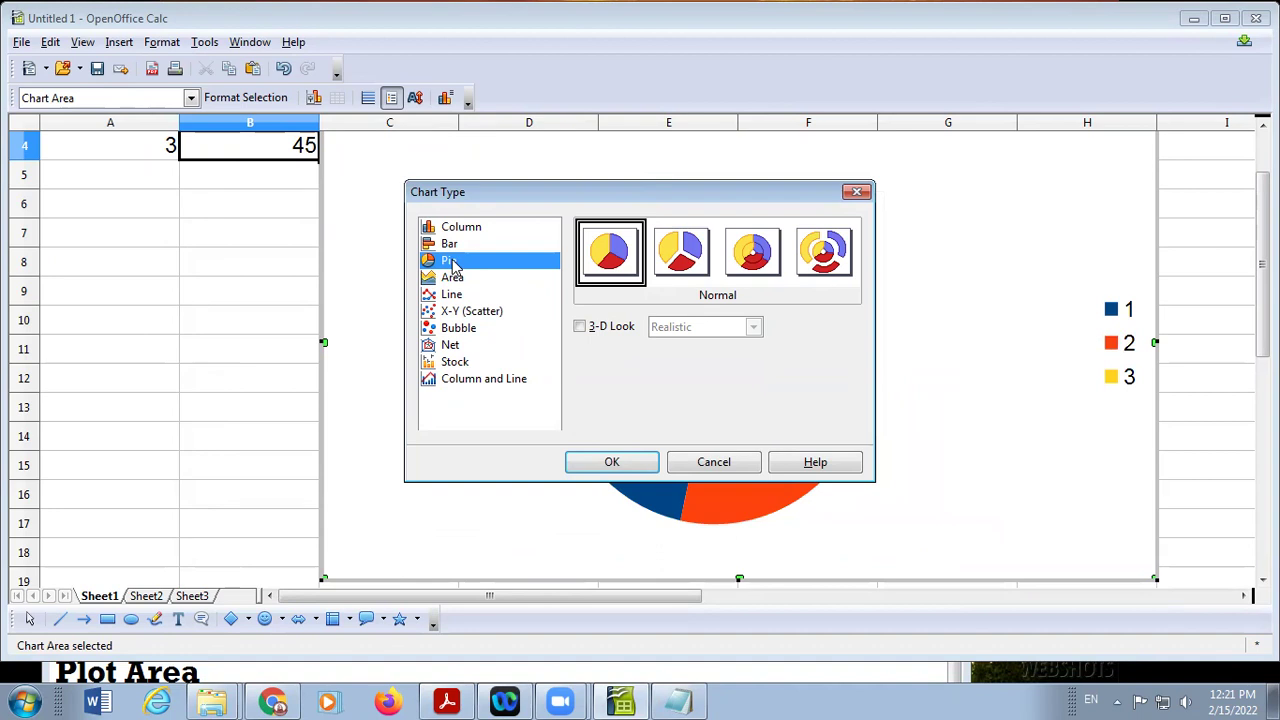
{"action": "left_click", "coordinate": [462, 278]}
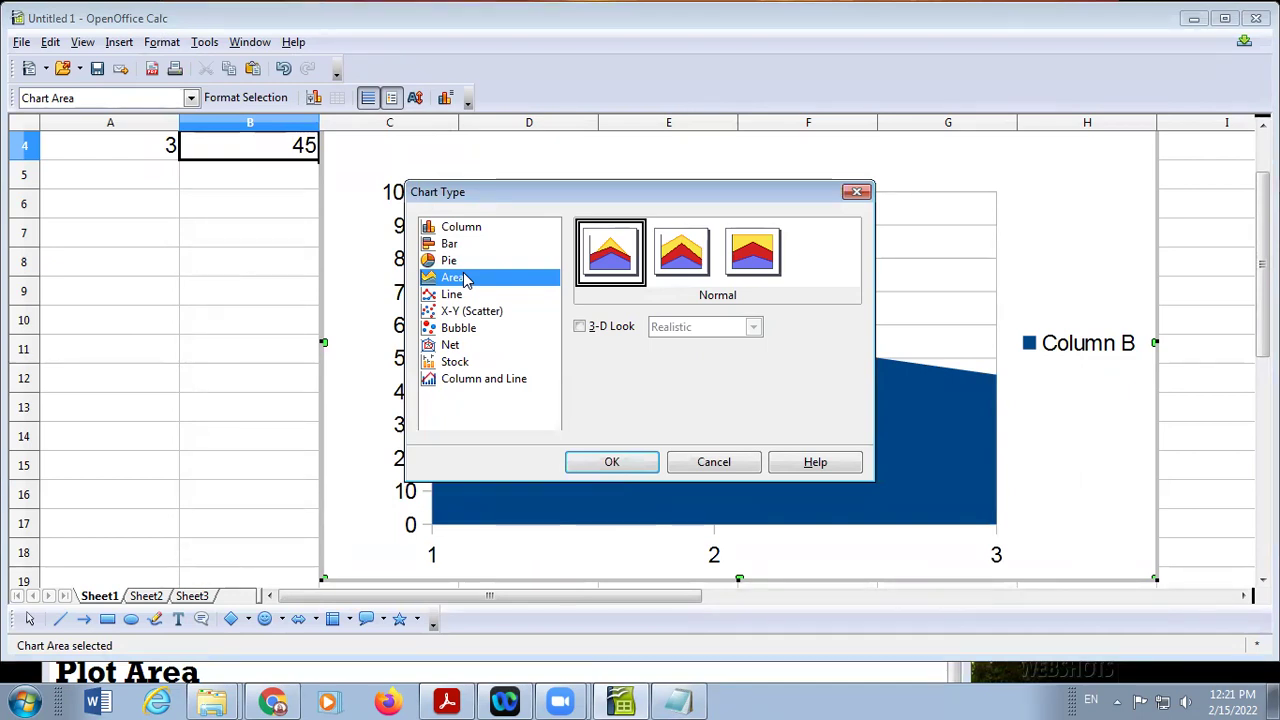
{"action": "left_click", "coordinate": [453, 295]}
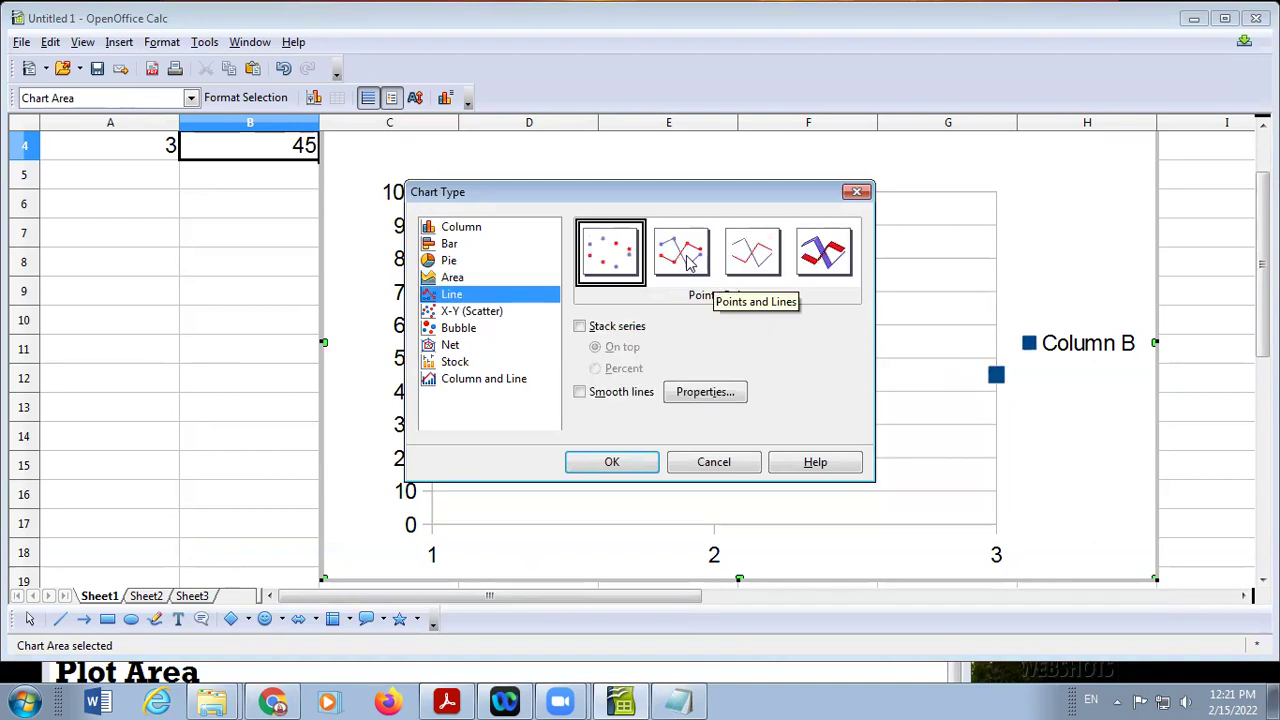
{"action": "left_click", "coordinate": [471, 313]}
{"action": "left_click", "coordinate": [456, 334]}
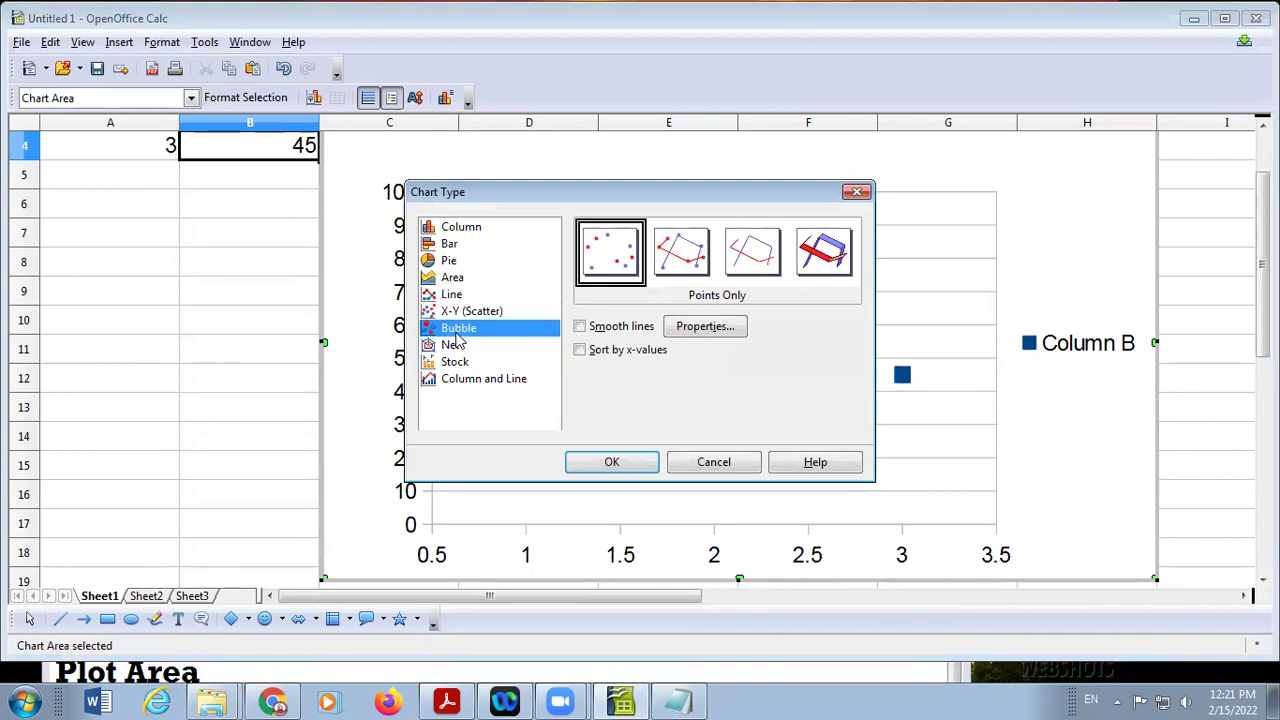
{"action": "left_click", "coordinate": [470, 345]}
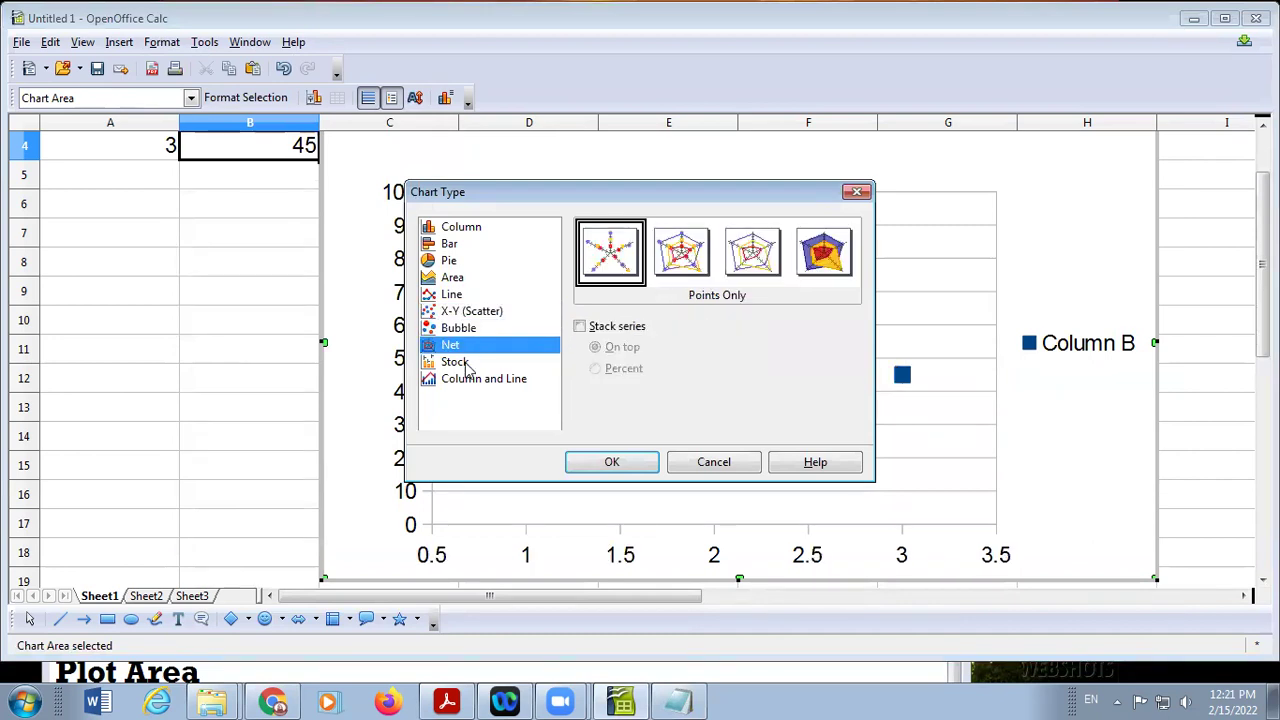